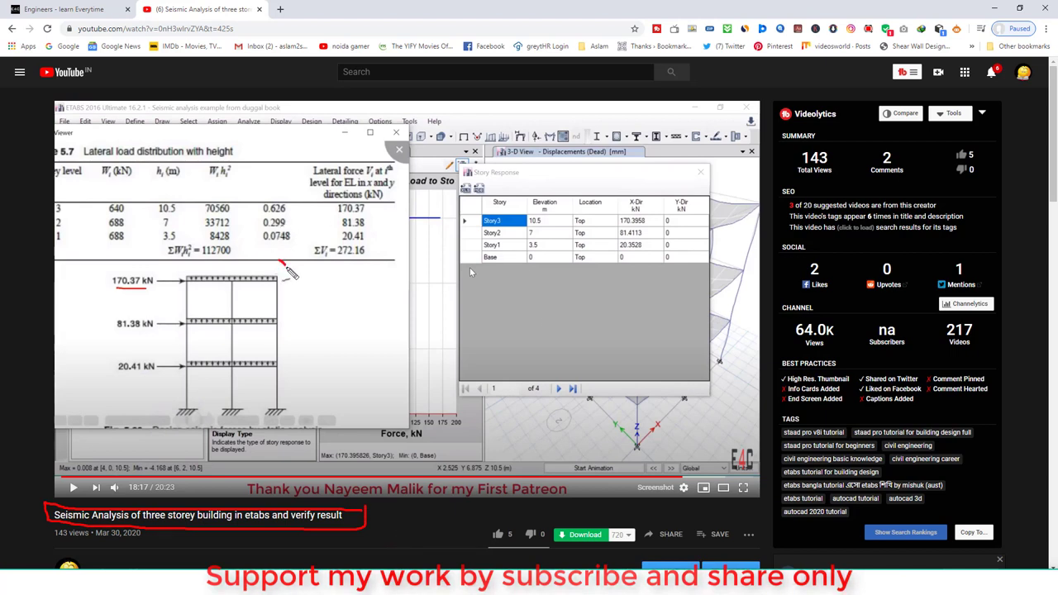
Step: Draw a red line from the ΣV = 272.16 total to the ETABS Story Response table
drag(281, 265, 596, 142)
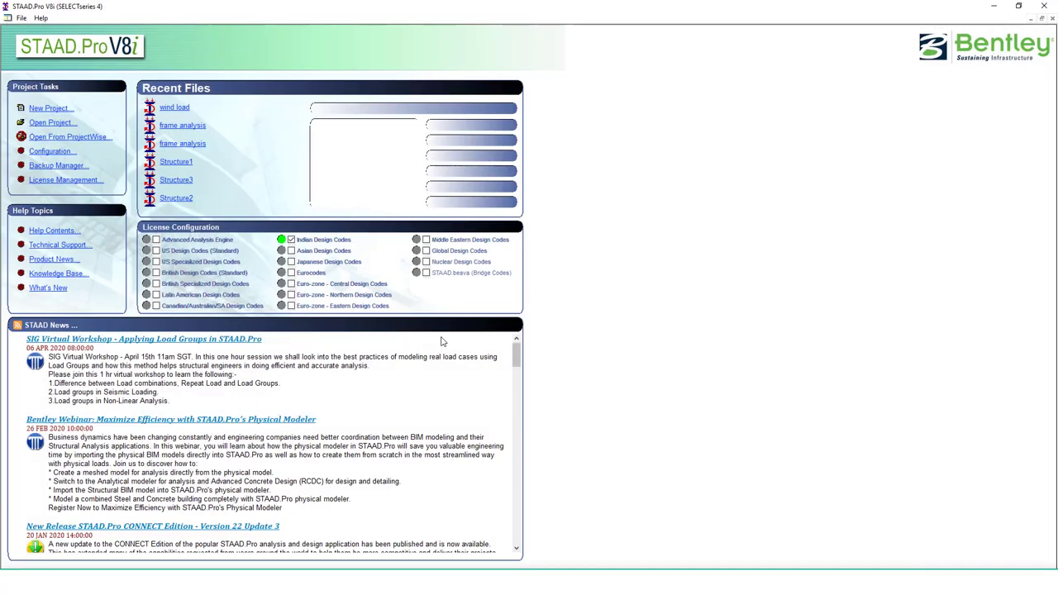
Step: Create a new Space project file named Seismic in metres and kilonewtons
click(51, 109)
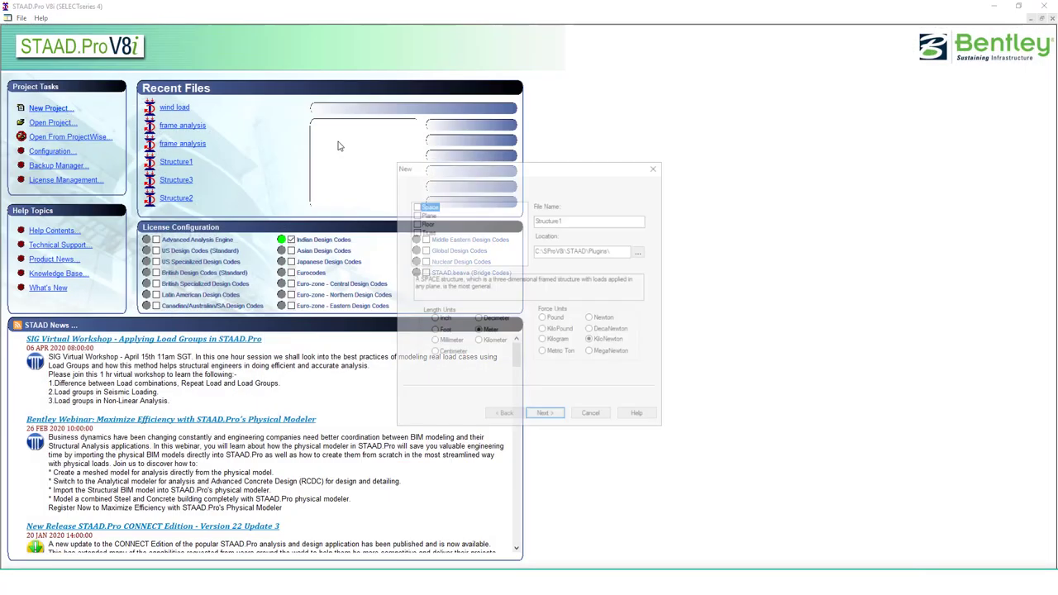
double_click(560, 220)
text(Seismic)
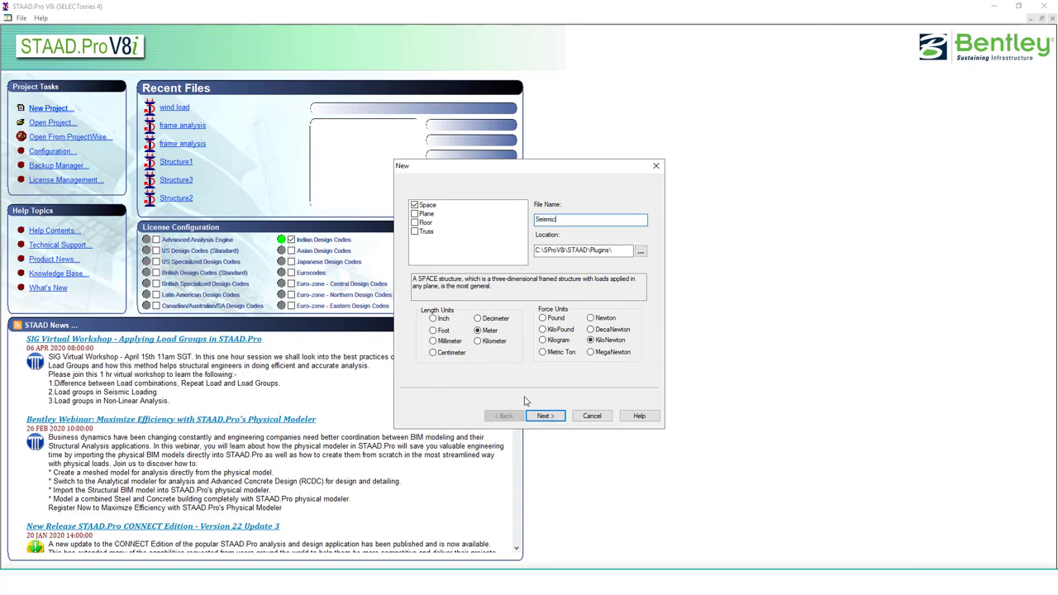
click(546, 416)
click(552, 416)
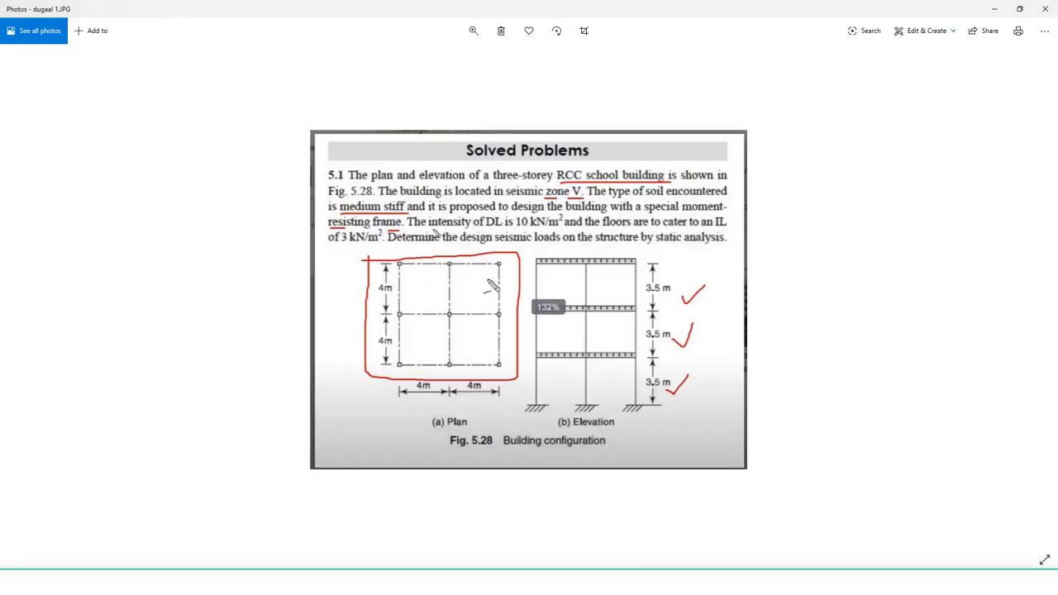
Step: Draw a red rectangle around the building's plan view in the photo
mouse_move(377, 250)
mouse_down()
mouse_move(364, 415)
mouse_move(524, 401)
mouse_move(525, 269)
mouse_move(350, 265)
mouse_up()
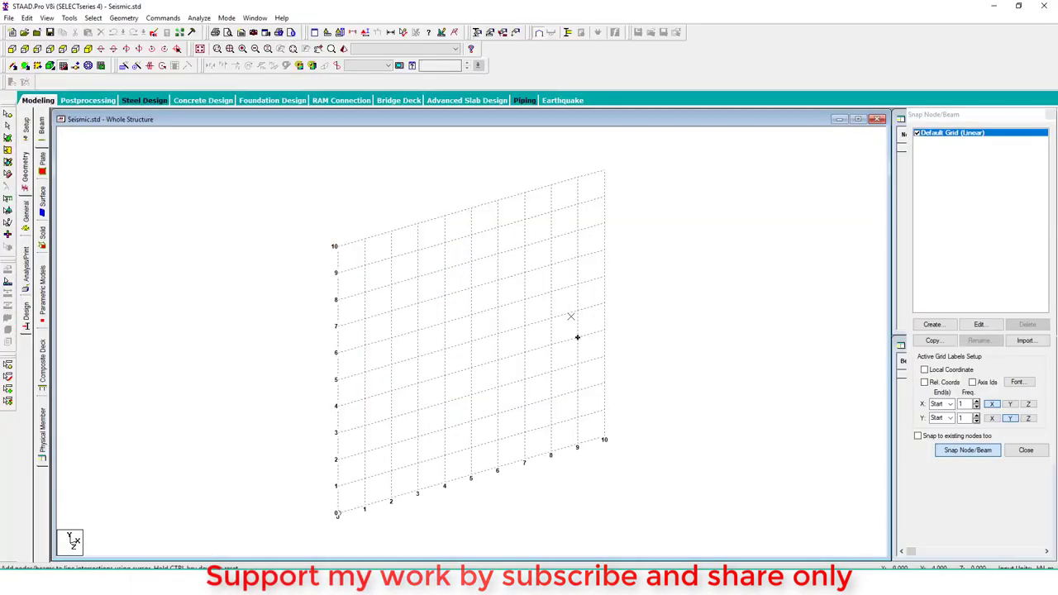
Step: Repeat node 1 along X in 2 steps of 4 m to form the first beam line
click(337, 513)
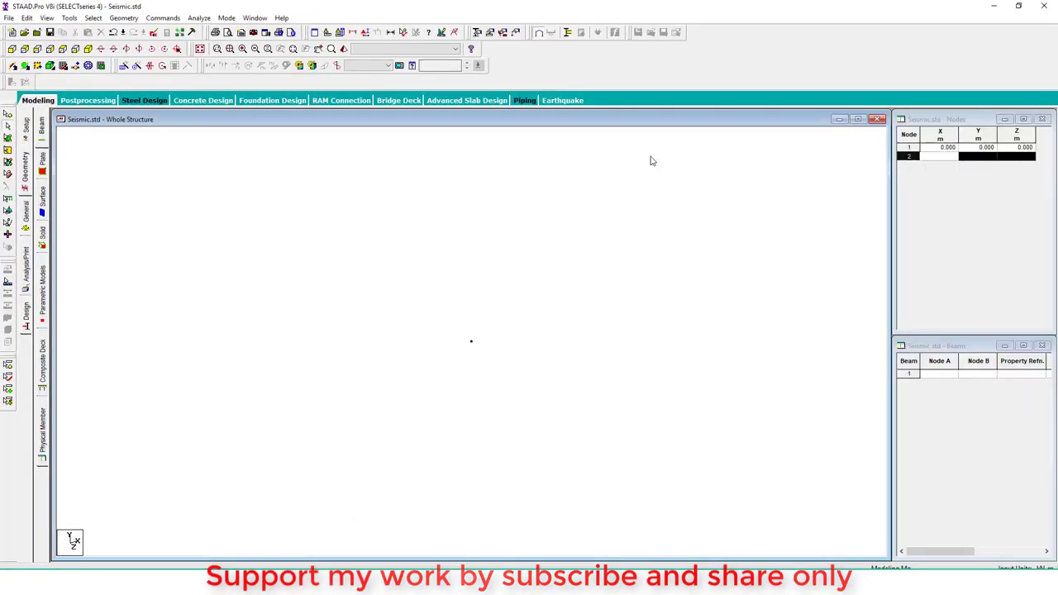
click(8, 114)
drag(357, 283, 484, 381)
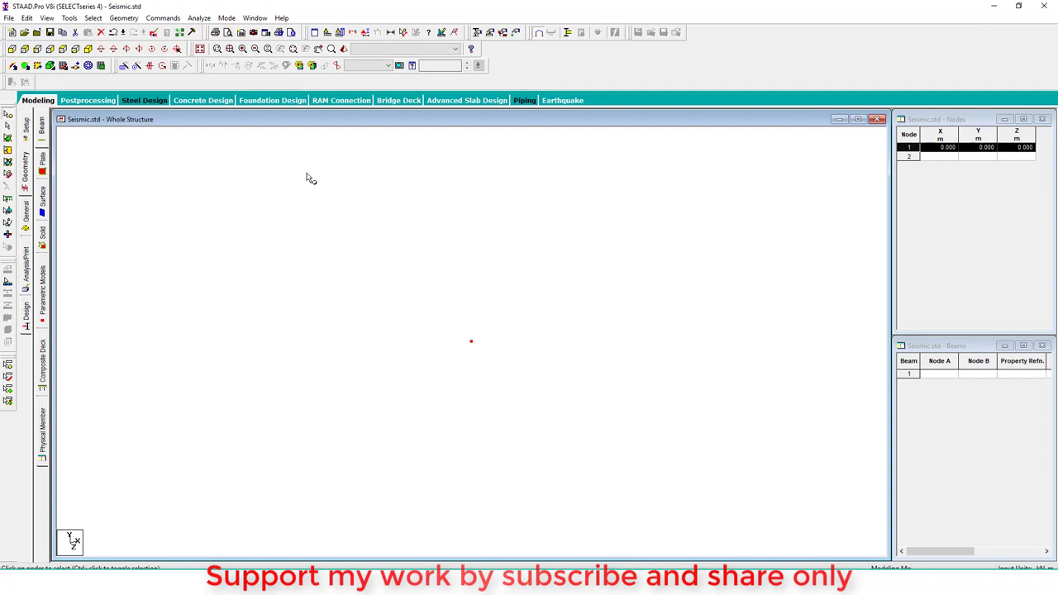
click(125, 67)
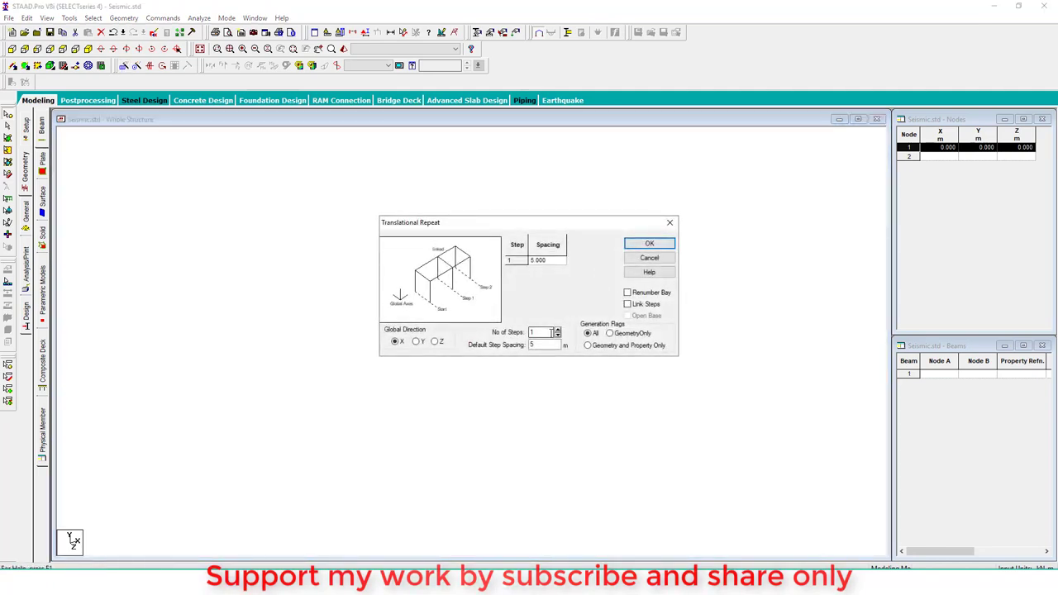
click(558, 331)
click(649, 243)
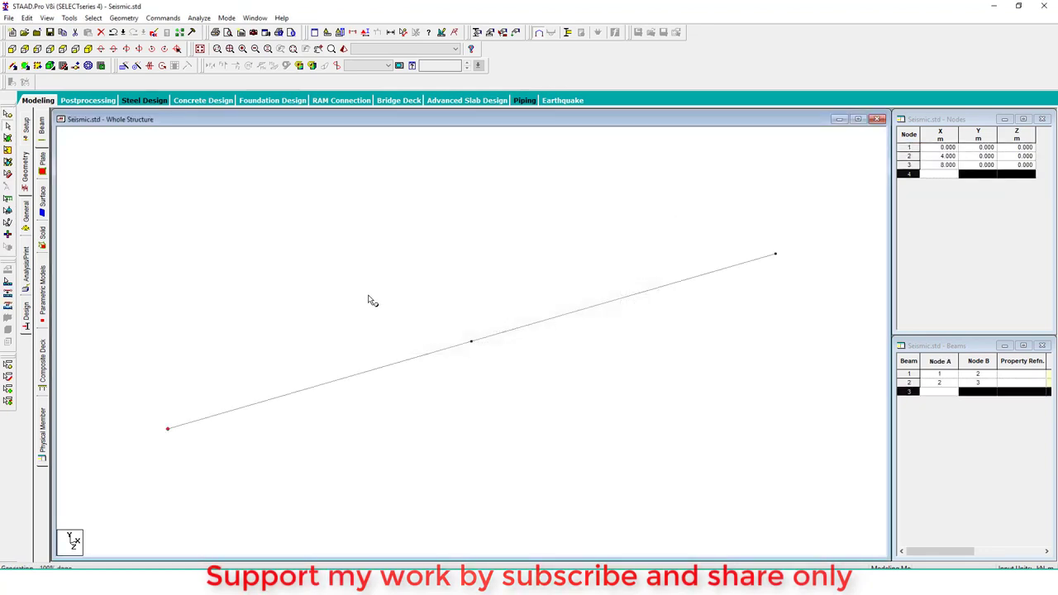
Step: Repeat the beams along Z in 2 steps of 4 m to complete the 2×2-bay grid
key(ctrl+a)
click(125, 66)
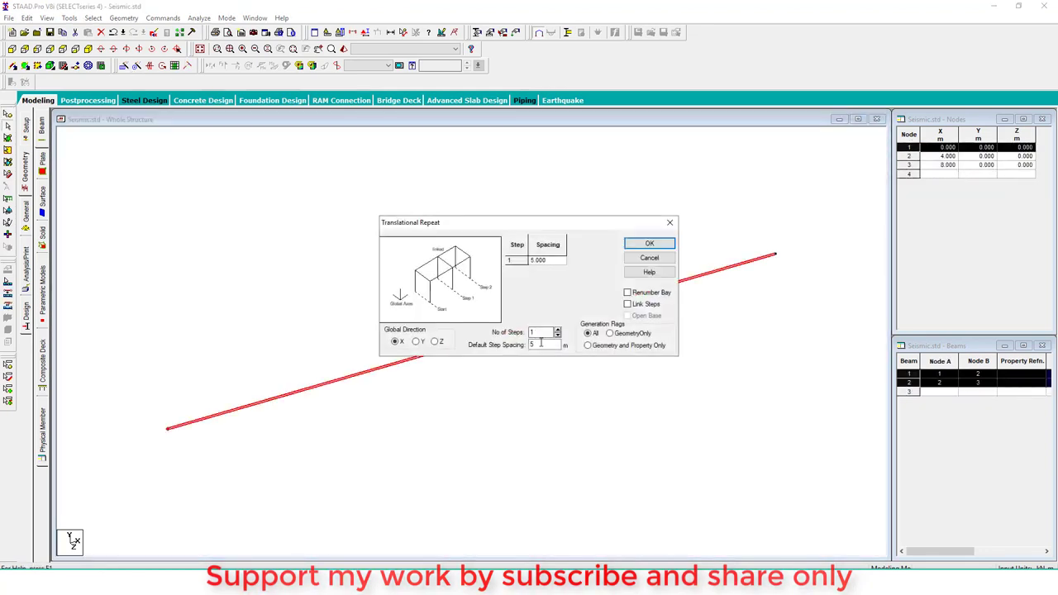
click(435, 343)
text(2)
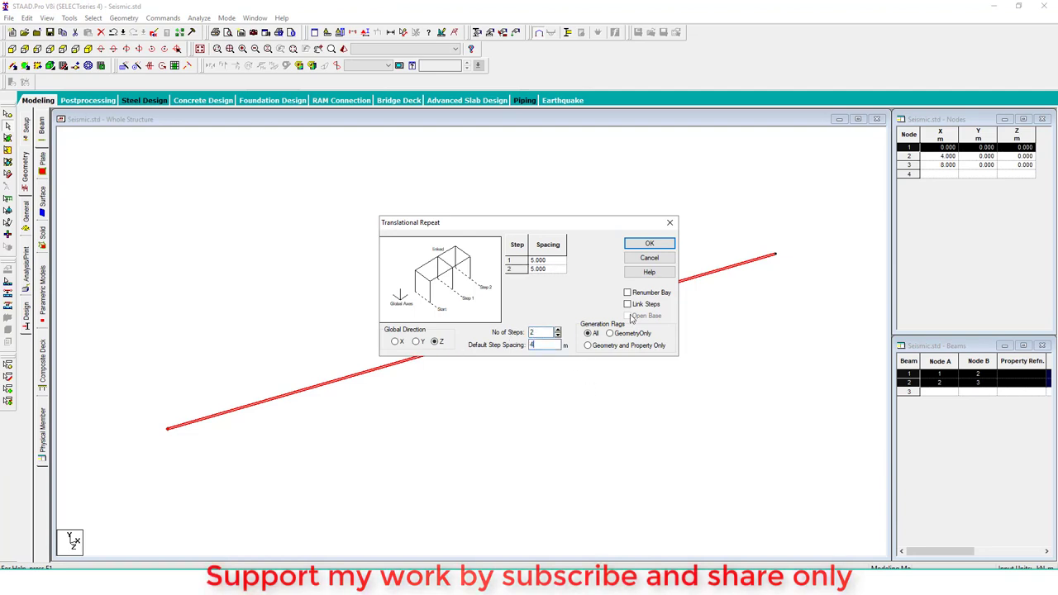
text(4)
click(649, 243)
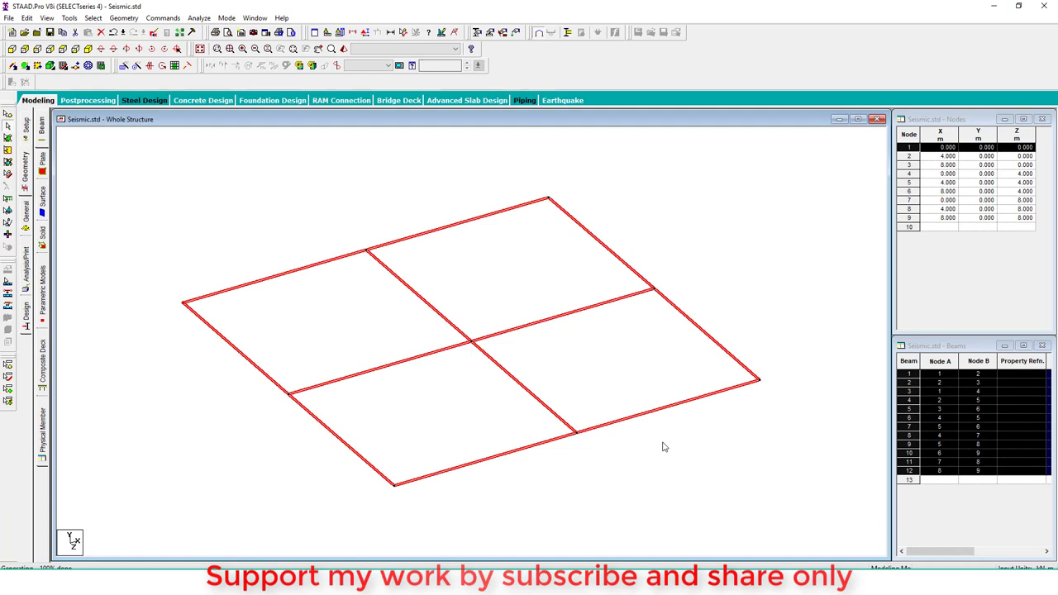
Step: Repeat the grid up along Y in 3 storeys of 3.5 m and delete the base-level beams
click(137, 65)
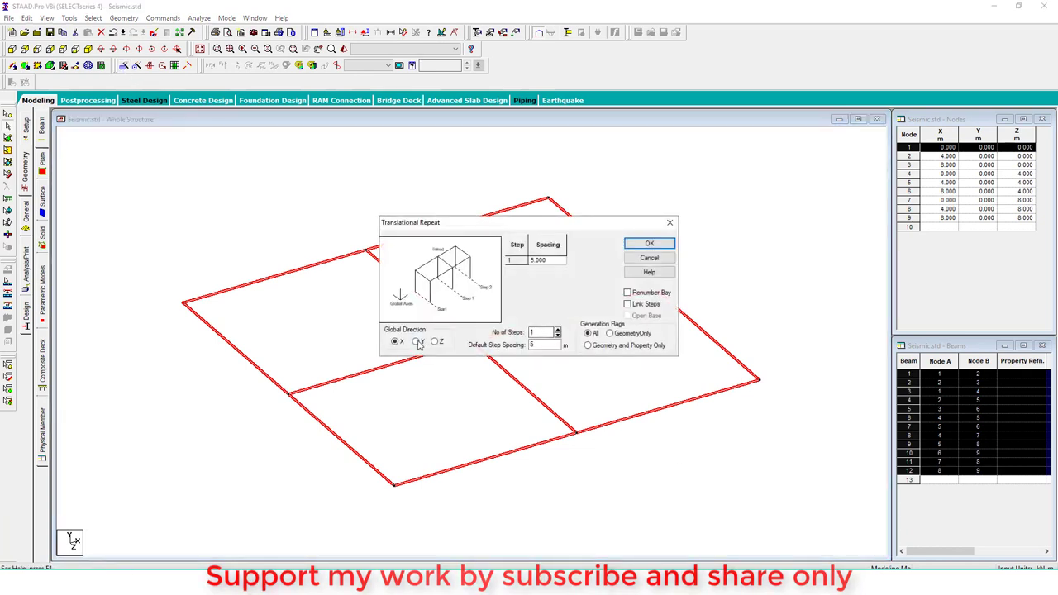
click(557, 329)
click(558, 330)
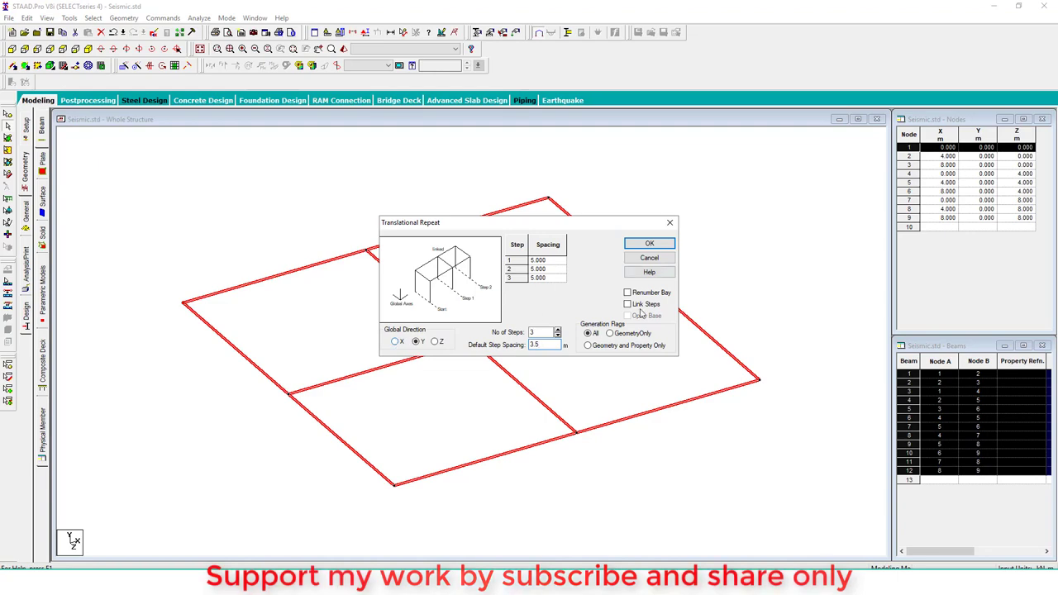
click(649, 243)
key(Delete)
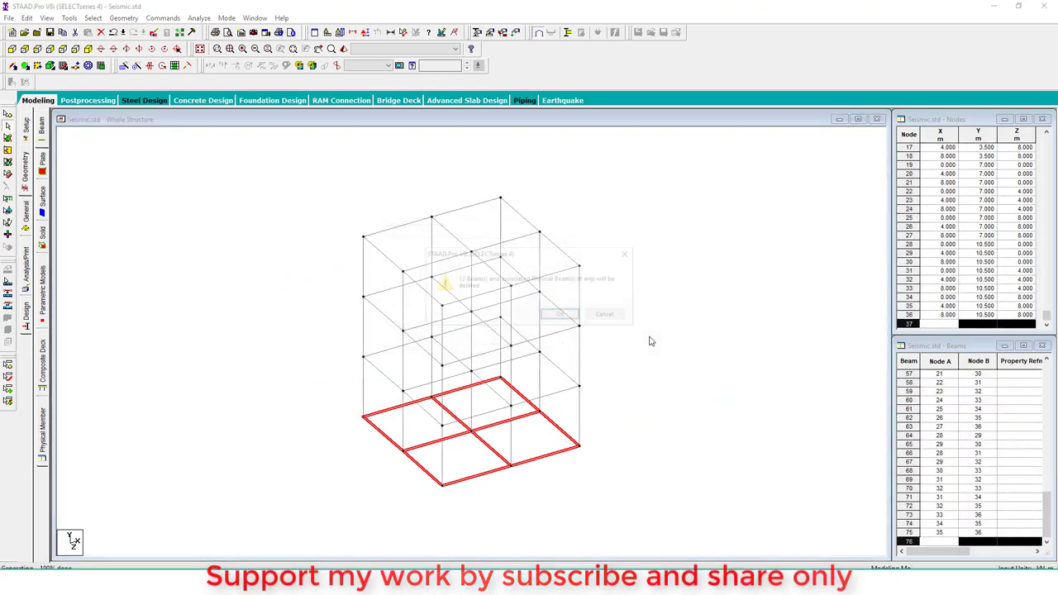
key(Return)
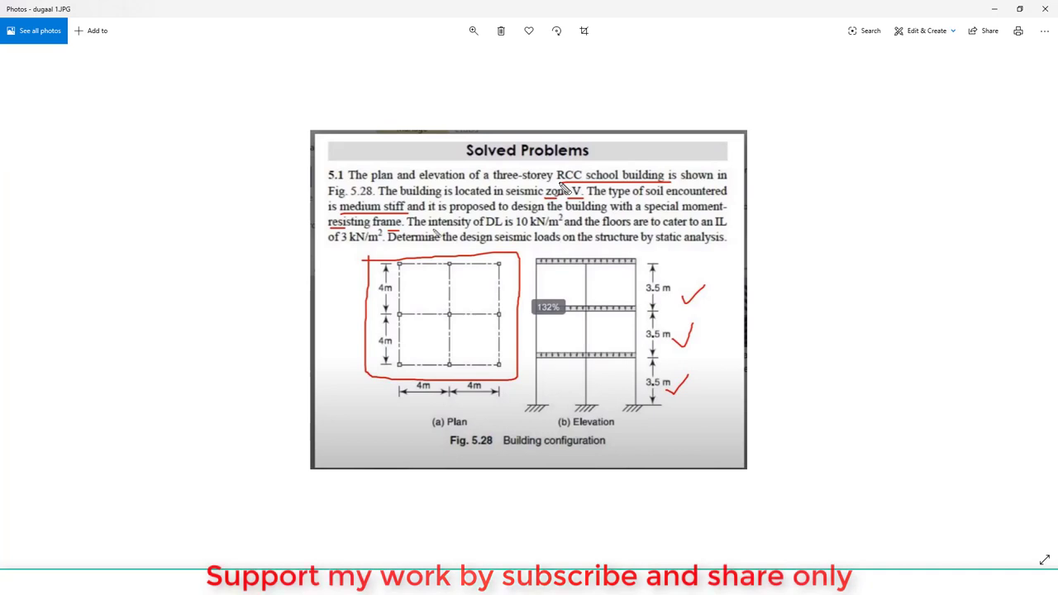
Step: Write I = 1.5, Z-5 and M beside the problem in red ink
mouse_move(748, 195)
mouse_down()
mouse_move(778, 191)
mouse_move(763, 225)
mouse_move(797, 224)
mouse_move(813, 203)
mouse_move(834, 212)
mouse_up()
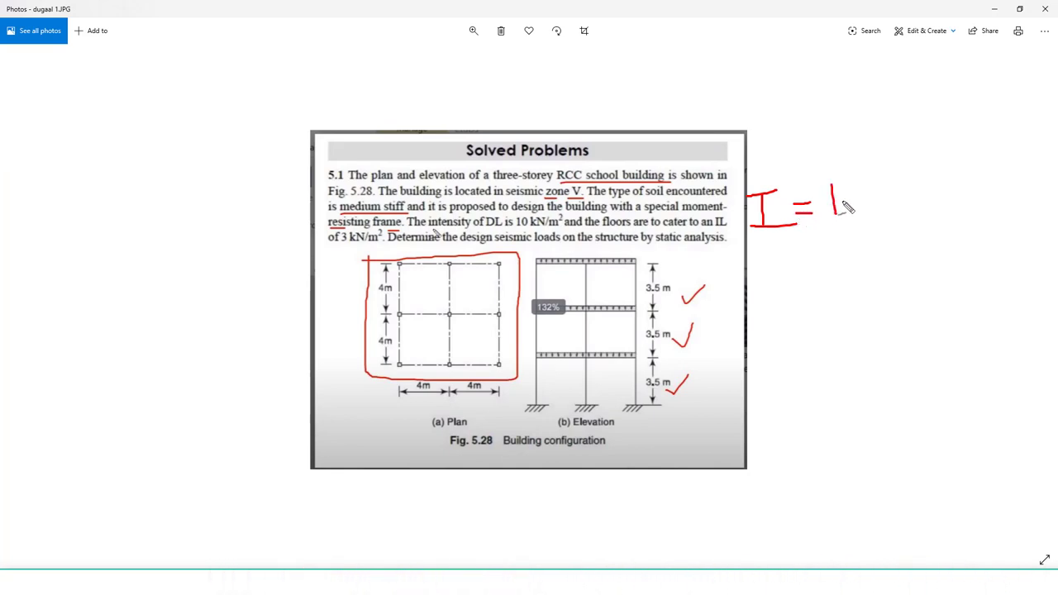
click(844, 199)
drag(872, 176, 863, 218)
drag(811, 246, 940, 235)
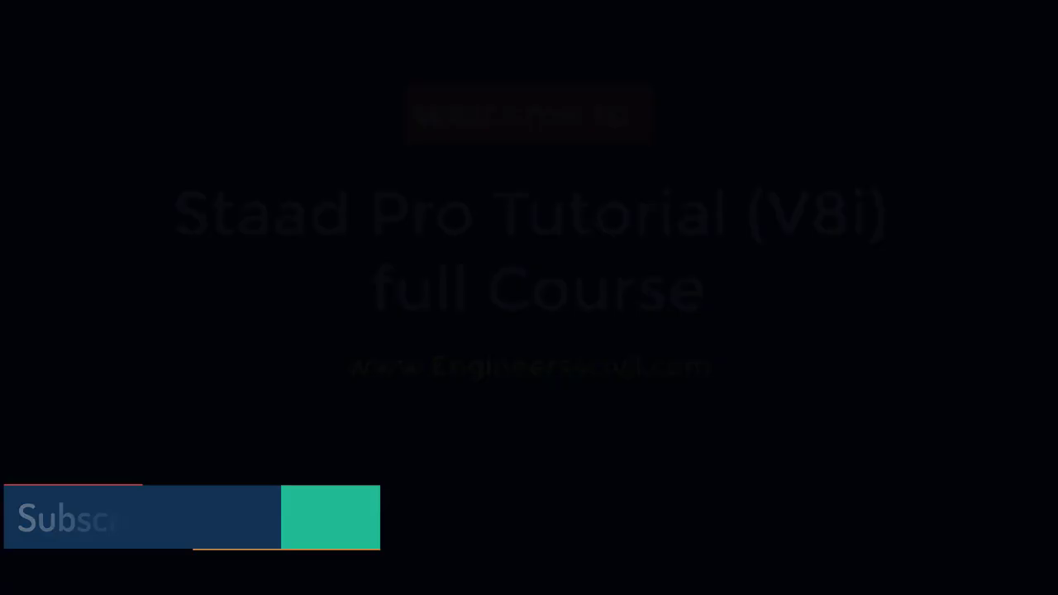
mouse_move(857, 286)
mouse_down()
mouse_move(860, 312)
mouse_move(878, 316)
mouse_up()
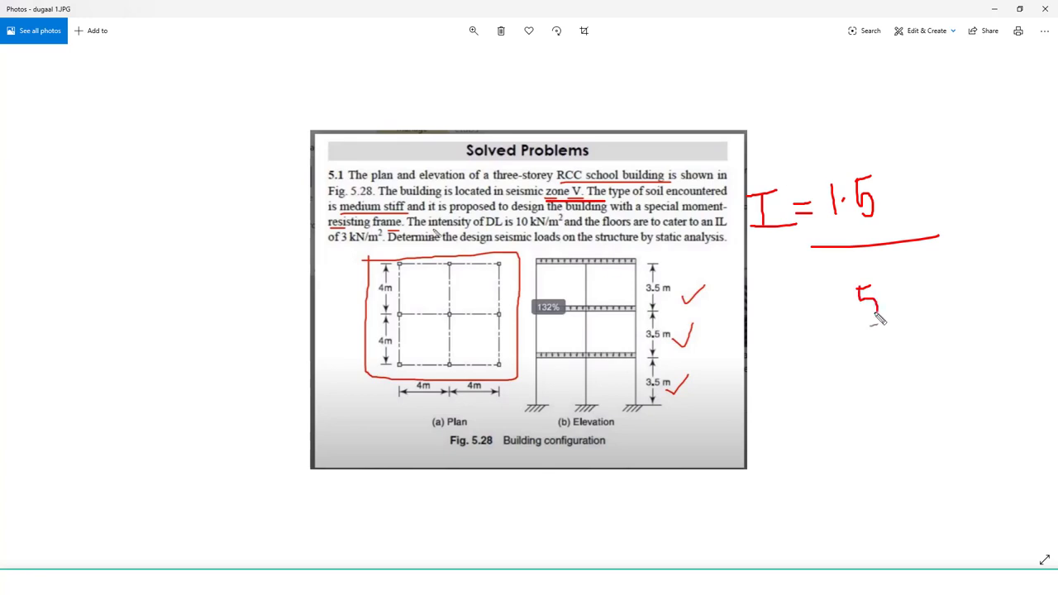
mouse_move(804, 306)
mouse_down()
mouse_move(817, 341)
mouse_move(851, 311)
mouse_up()
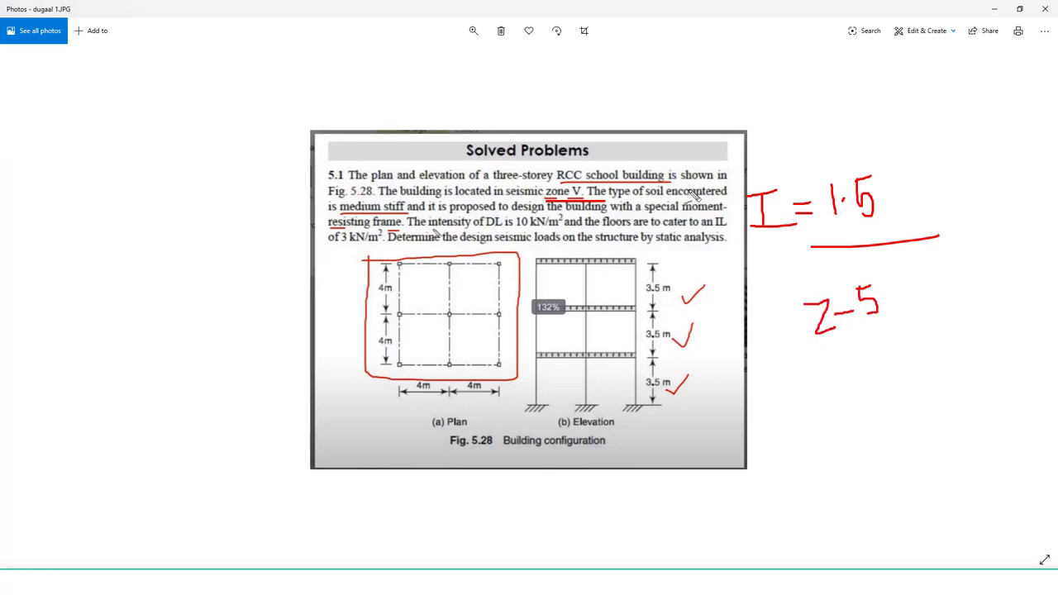
mouse_move(823, 400)
mouse_down()
mouse_move(820, 357)
mouse_move(852, 396)
mouse_up()
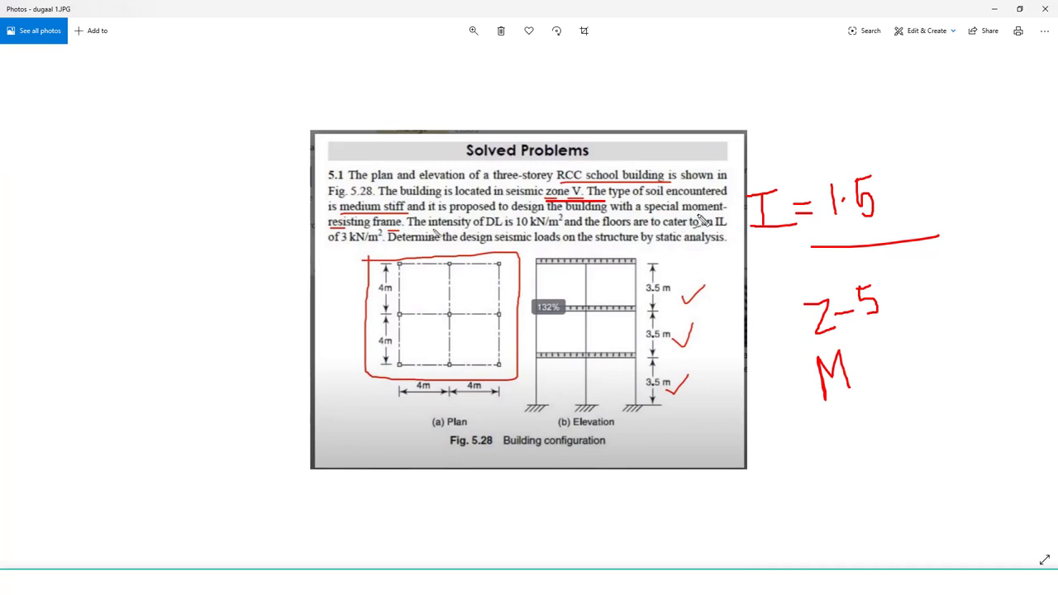
Step: Underline 'special moment-resisting frame' and the 10 and 3 kN/m² loads, and write R = 5
drag(645, 213, 727, 212)
drag(331, 229, 403, 227)
mouse_move(817, 421)
mouse_down()
mouse_move(832, 446)
mouse_move(842, 471)
mouse_move(898, 442)
mouse_move(883, 462)
mouse_move(952, 418)
mouse_move(916, 427)
mouse_move(930, 467)
mouse_up()
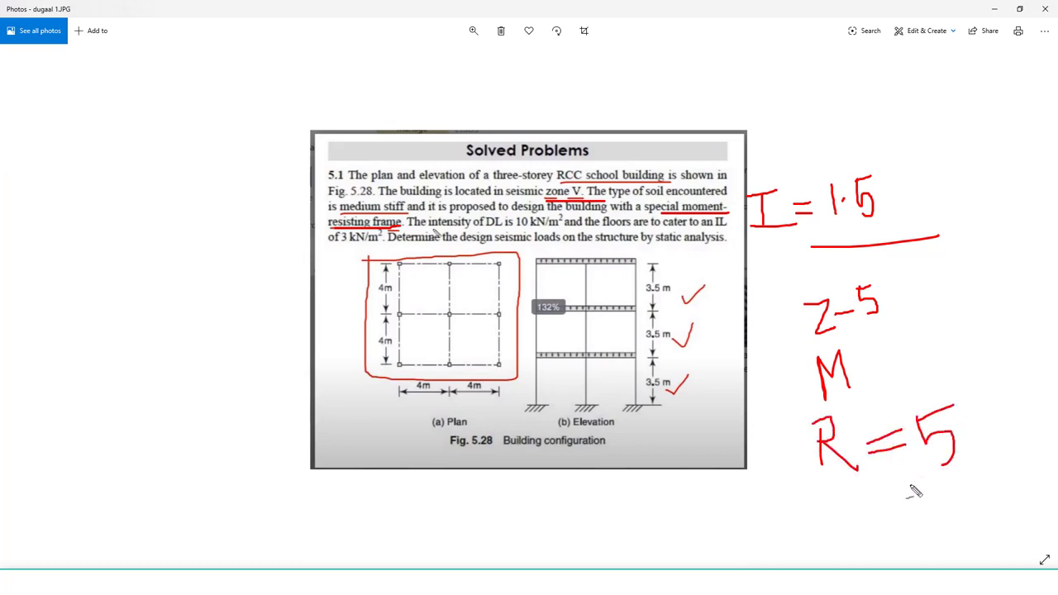
mouse_move(905, 166)
mouse_down()
mouse_move(964, 166)
mouse_move(1021, 459)
mouse_move(918, 475)
mouse_up()
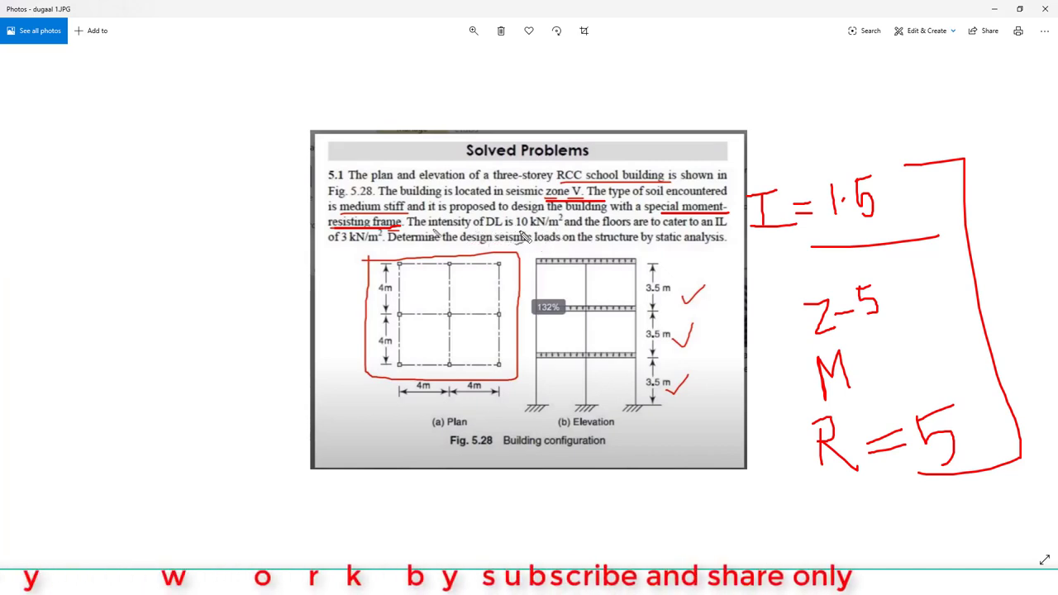
drag(515, 231, 561, 233)
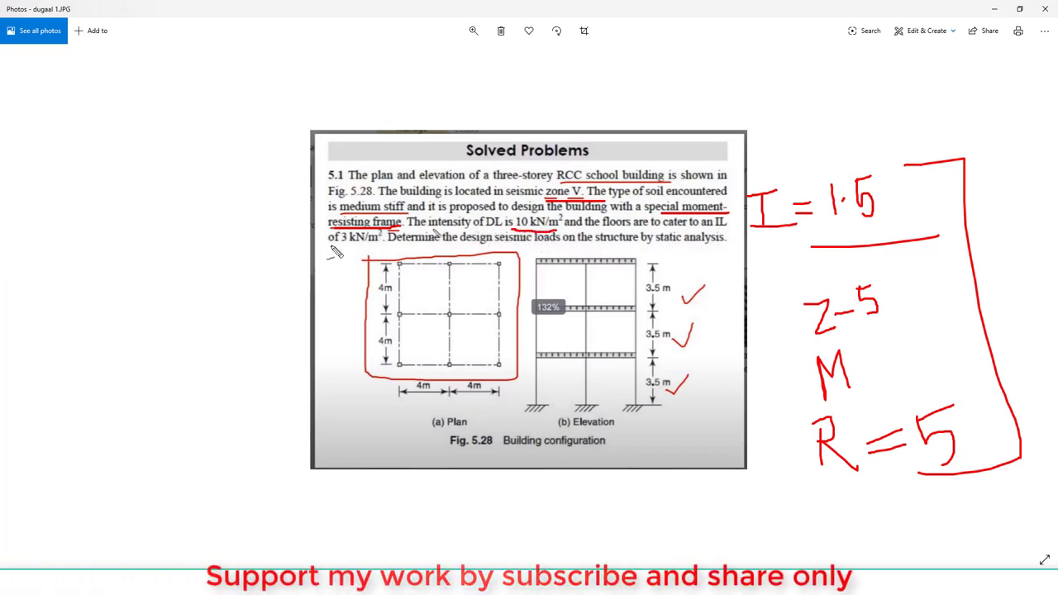
drag(329, 246, 382, 244)
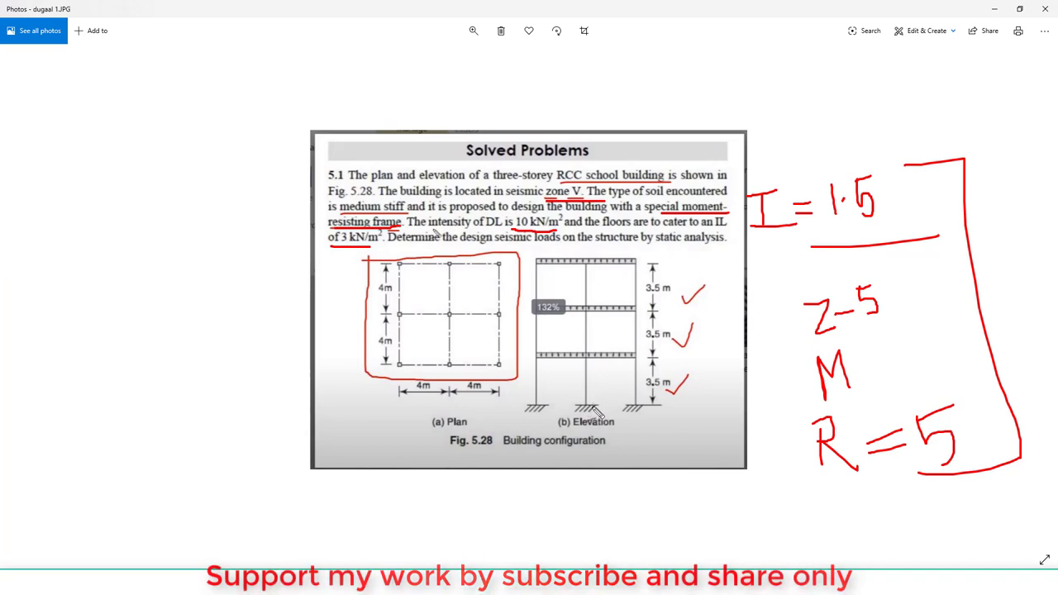
Step: Clear the ink and return to STAAD.Pro's member Properties page
key(Escape)
key(alt+Tab)
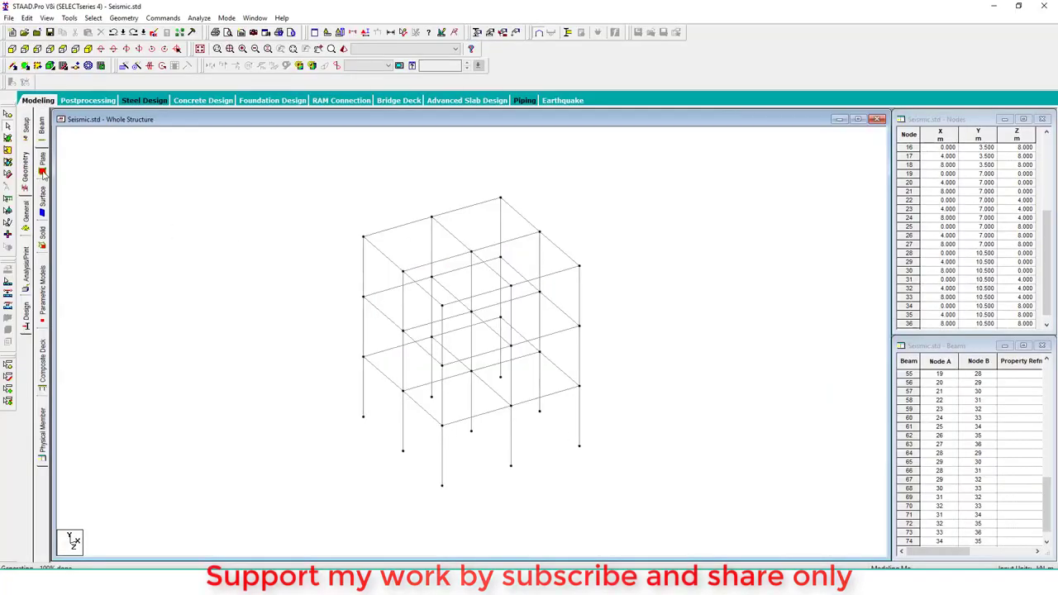
click(25, 213)
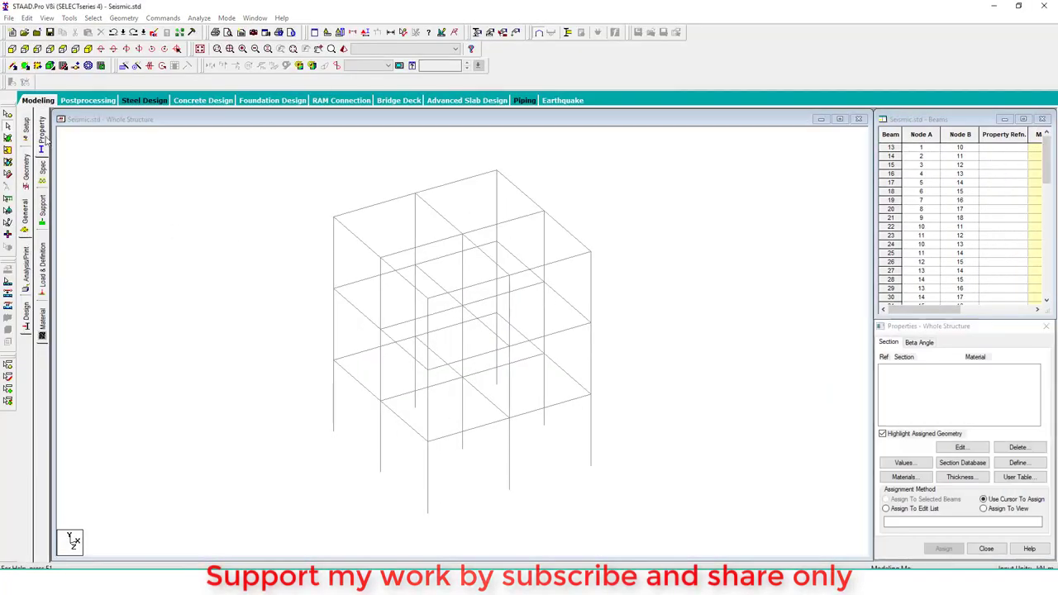
Step: Define a 0.3 × 0.3 m rectangular section and assign it to all members in the view
click(1018, 462)
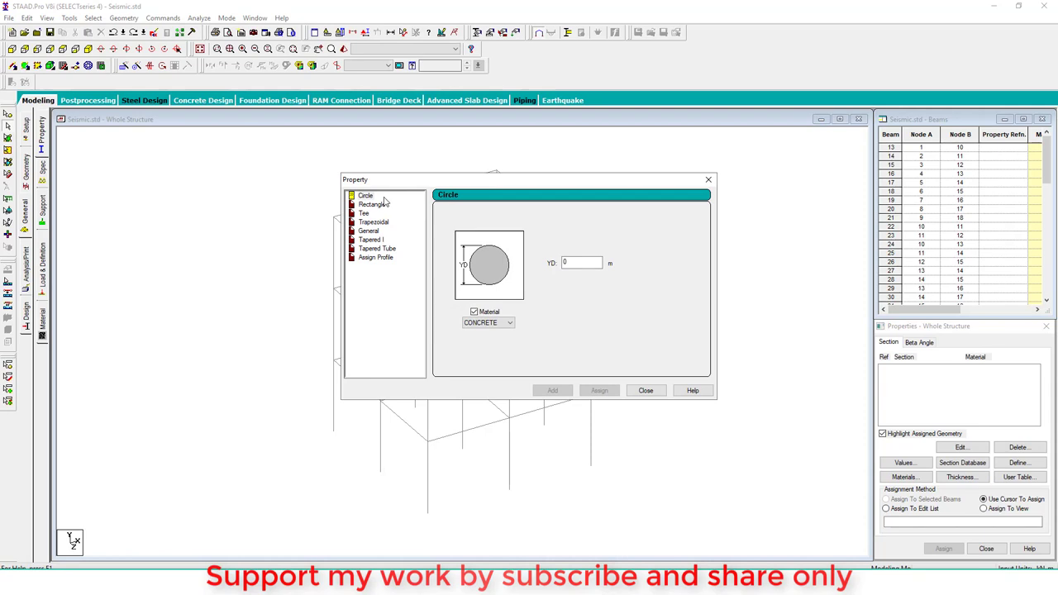
click(371, 204)
text(0.3)
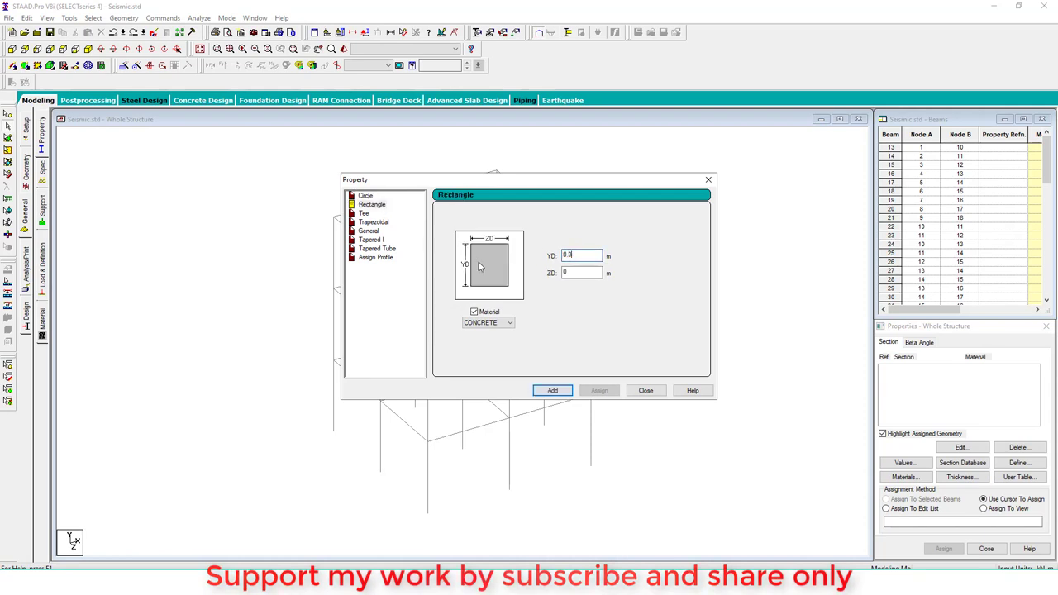
key(Tab)
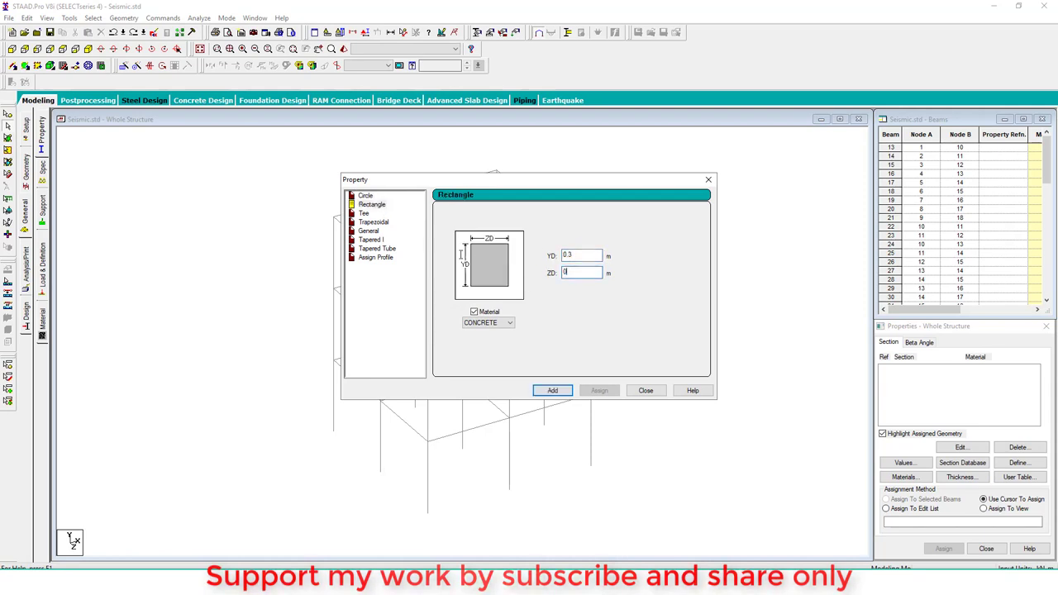
text(0.3)
click(552, 390)
click(646, 390)
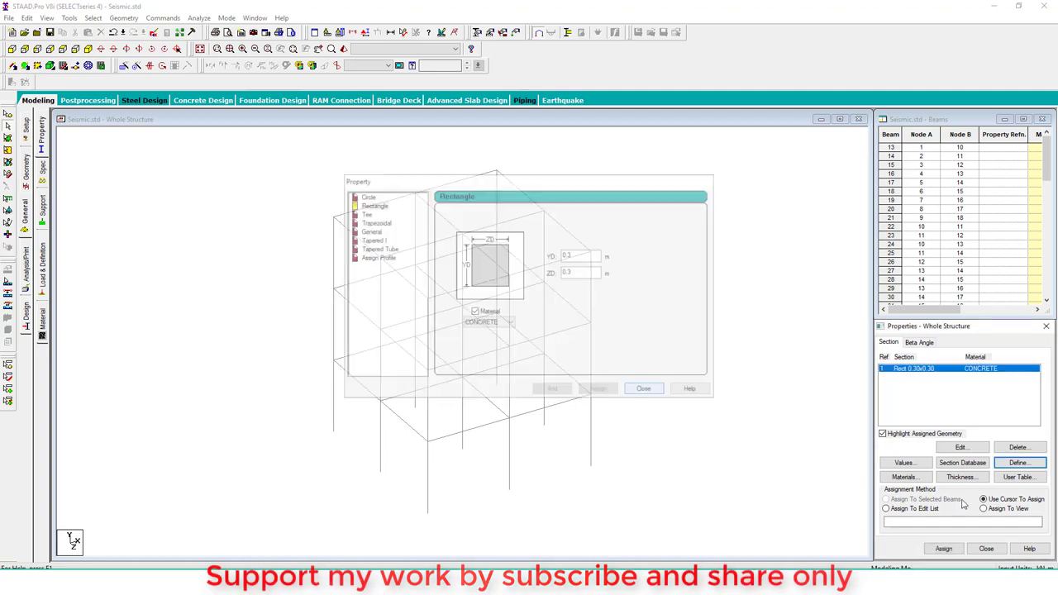
click(984, 509)
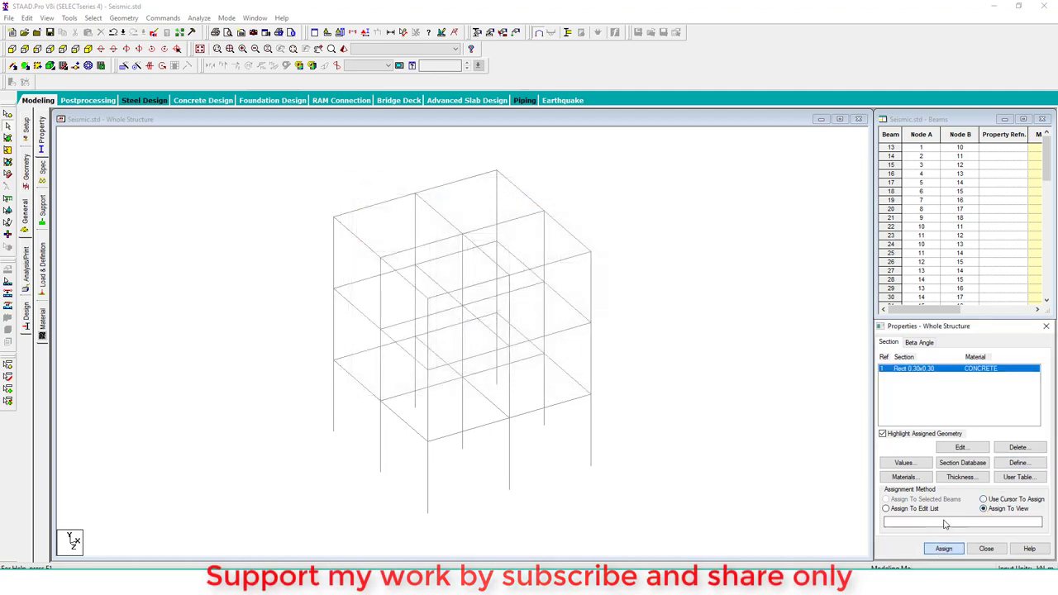
click(943, 549)
click(980, 471)
click(13, 50)
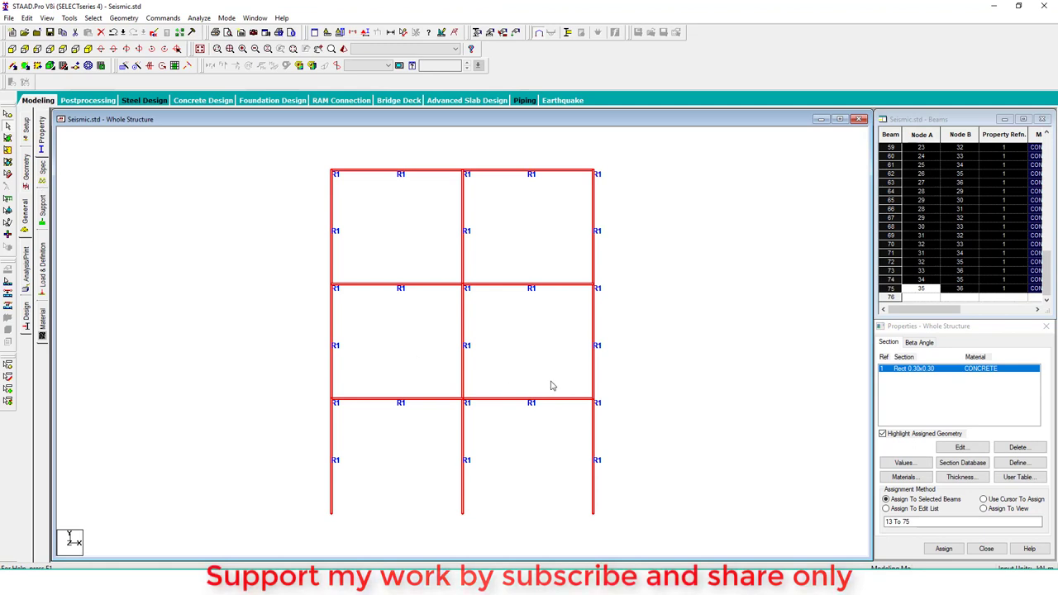
Step: Create a Fixed support and assign it to the nine base nodes
click(43, 216)
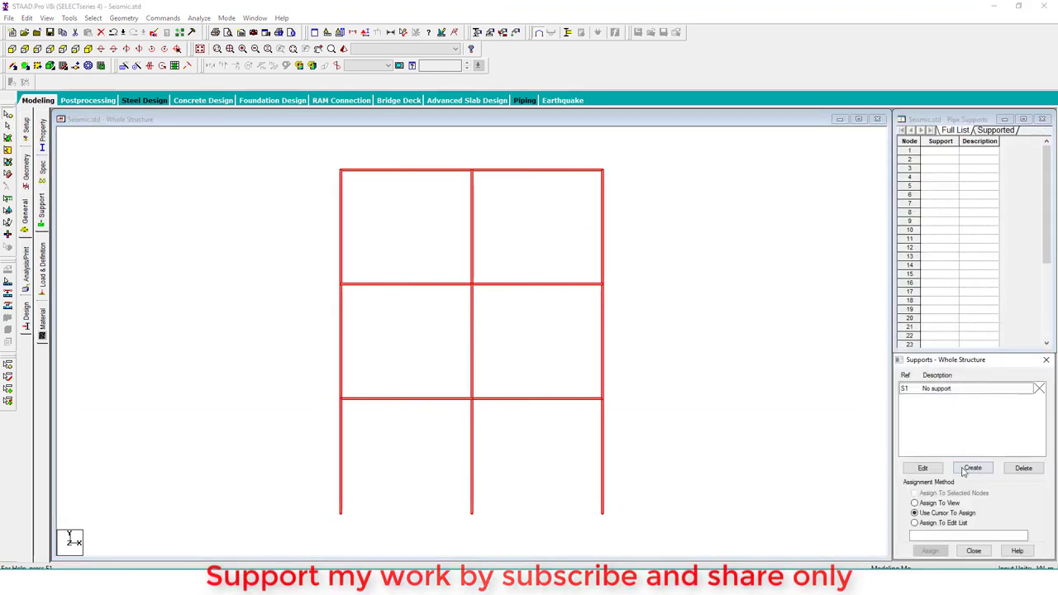
click(961, 468)
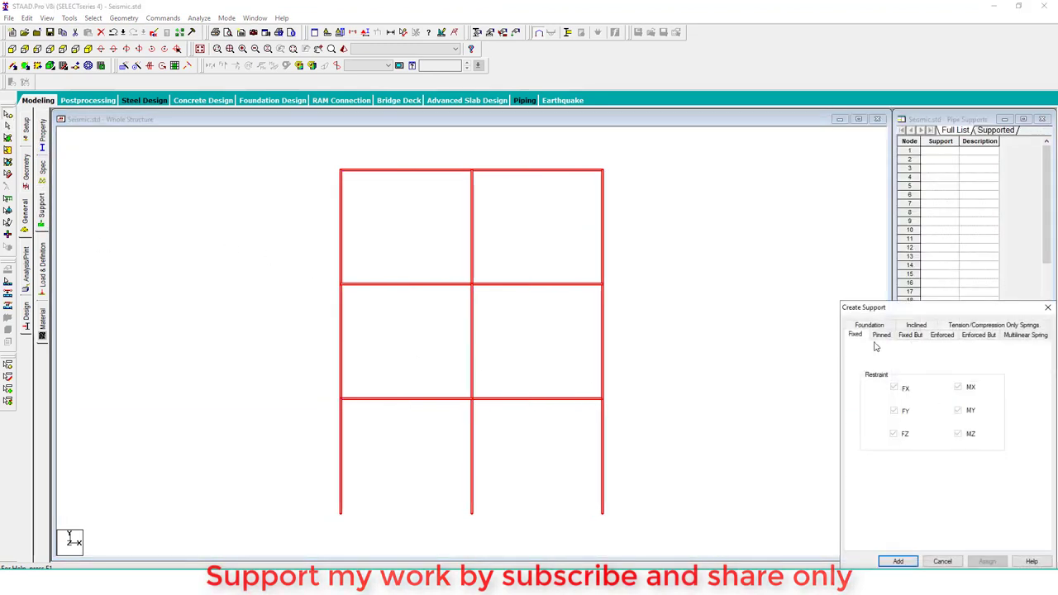
click(898, 562)
click(942, 401)
drag(299, 486, 624, 529)
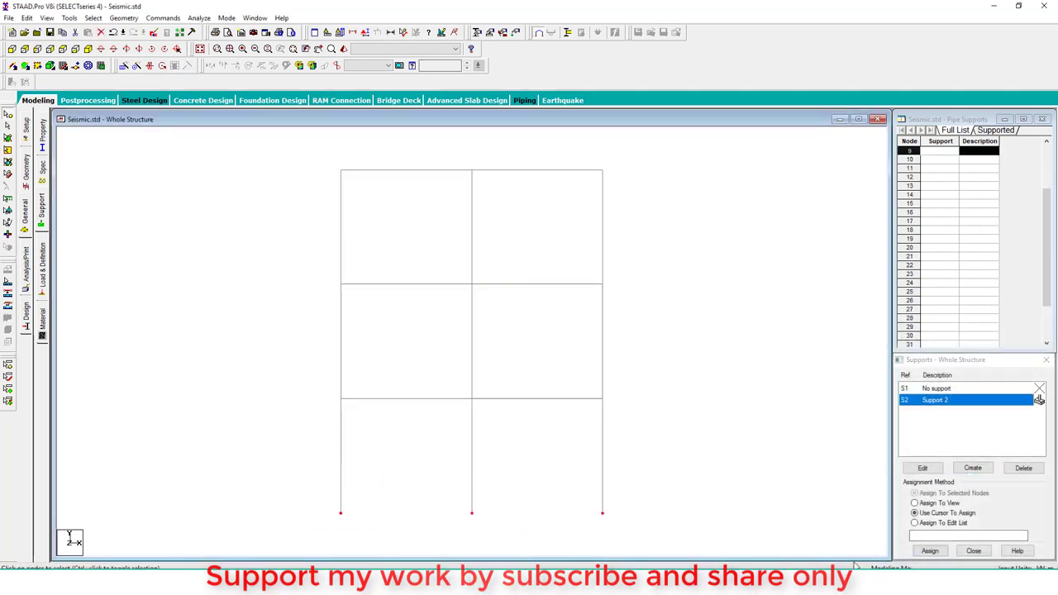
click(931, 551)
click(980, 487)
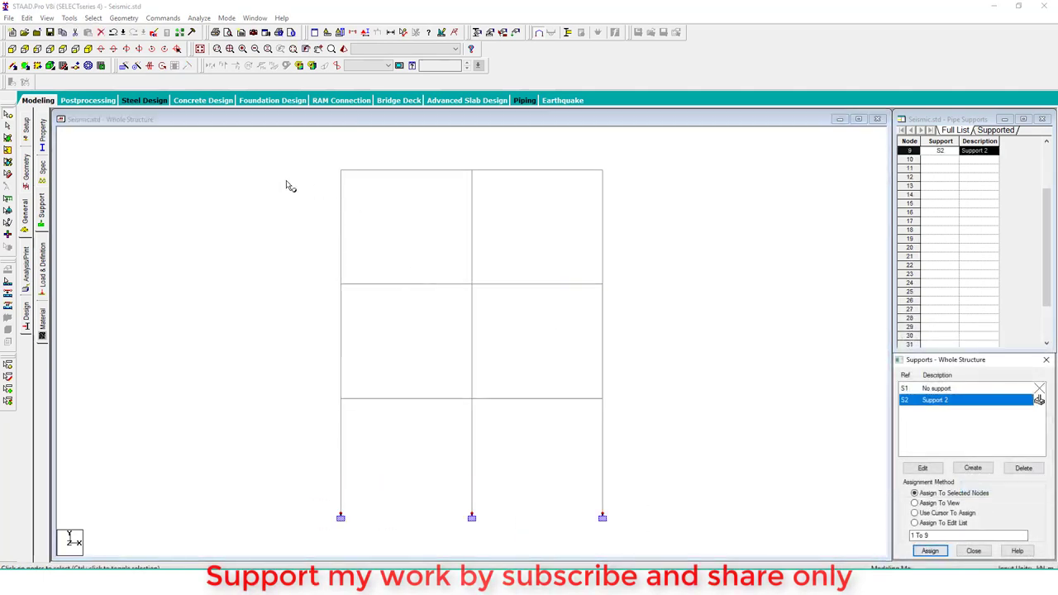
click(88, 48)
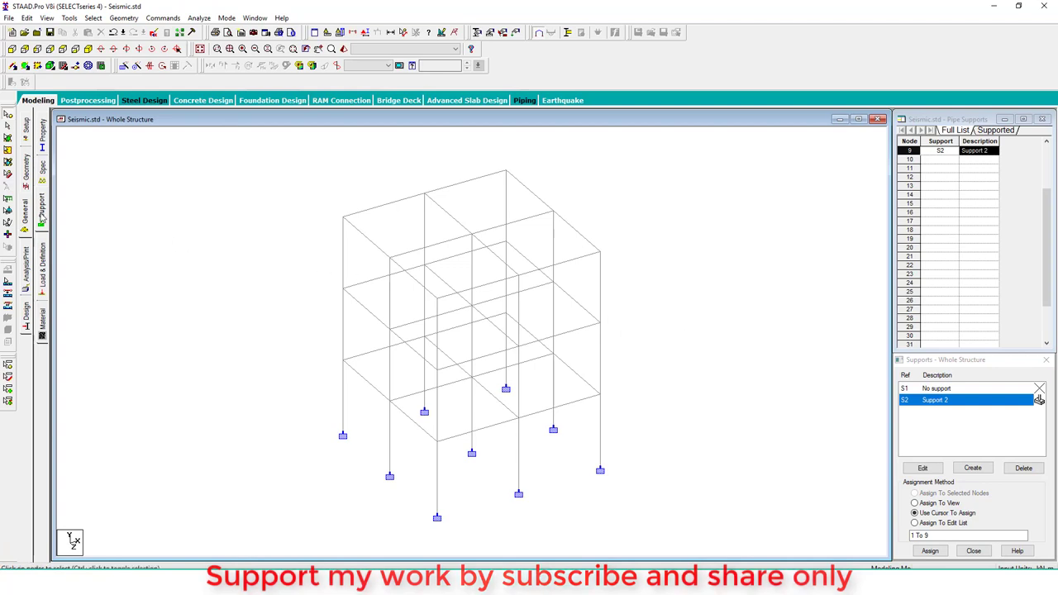
click(42, 253)
Step: Add load case 1 'dead' with the Dead loading type
click(928, 138)
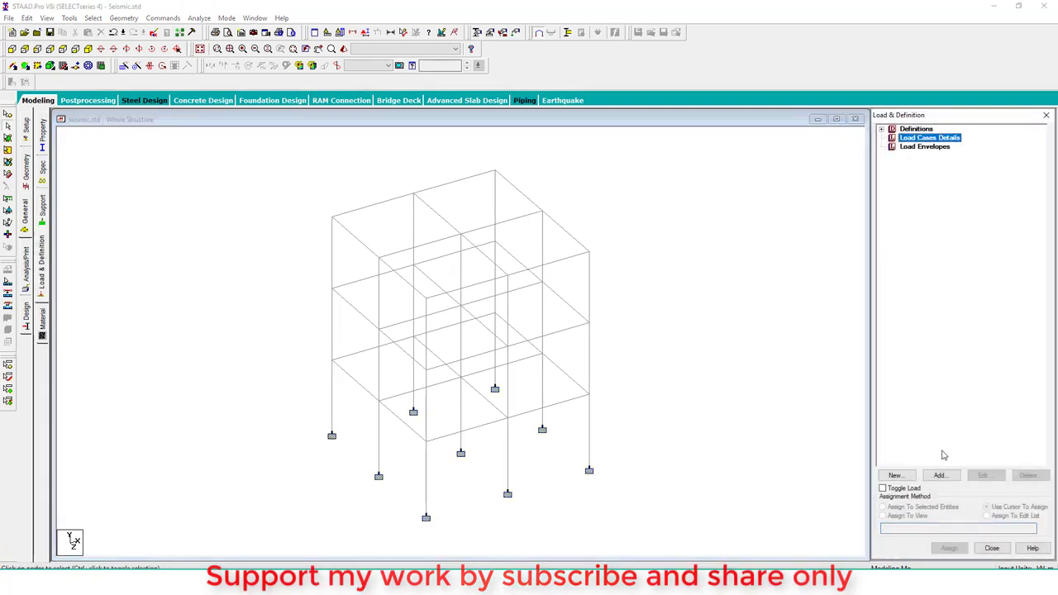
click(939, 475)
text(dead)
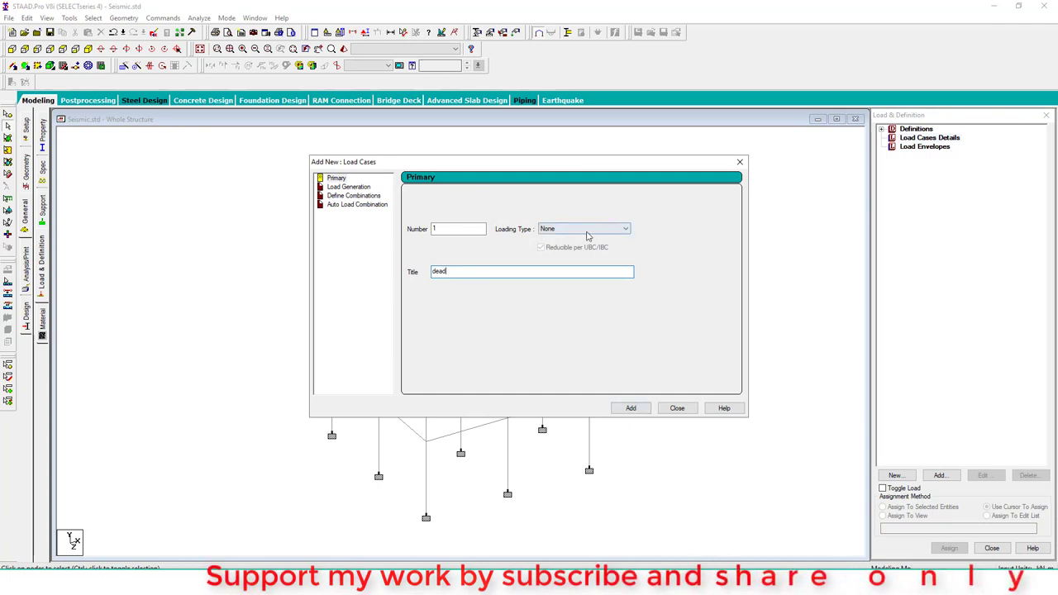
click(615, 230)
click(570, 239)
click(631, 408)
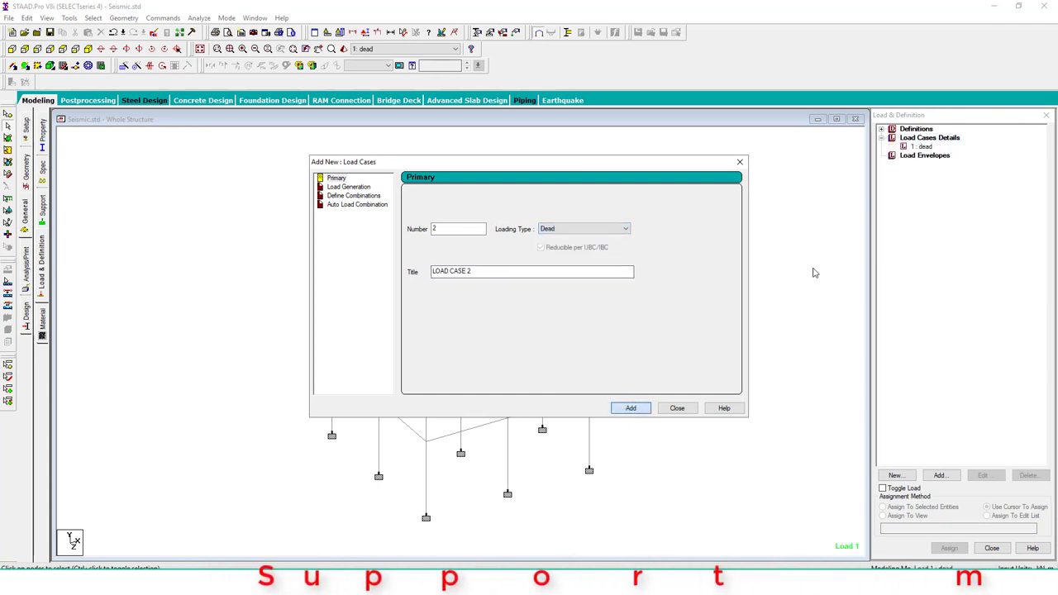
Step: Add load case 2 'Live' with the Live loading type
click(584, 229)
click(562, 239)
drag(484, 276, 342, 273)
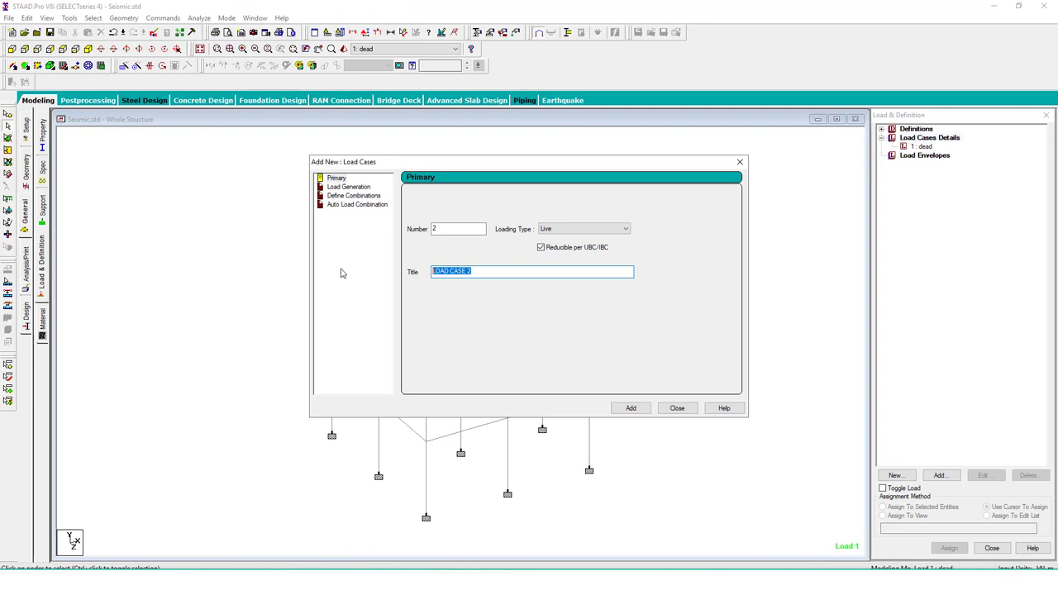
text(Live)
click(631, 409)
click(677, 408)
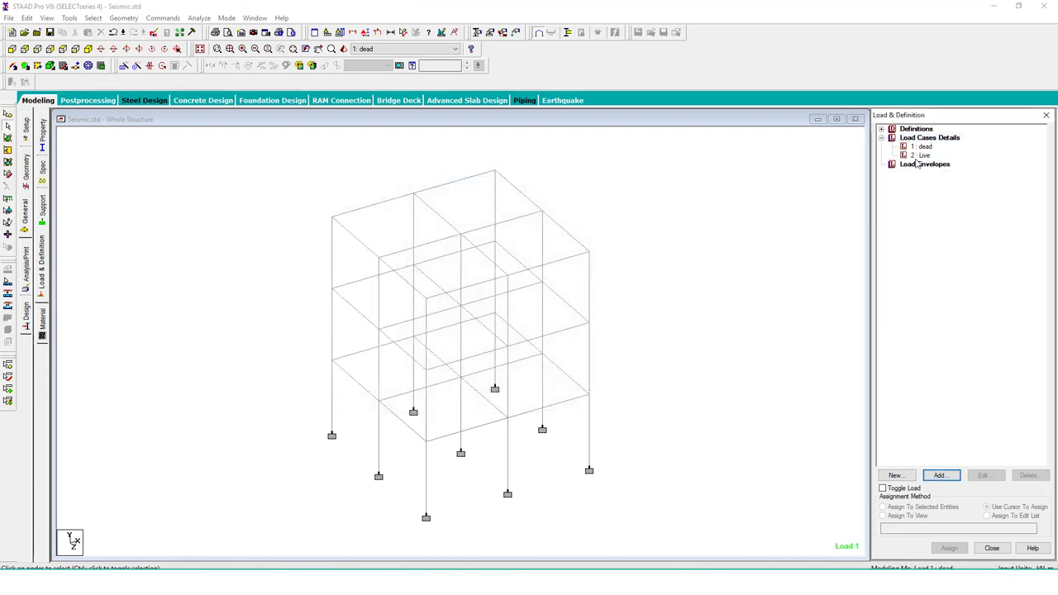
click(922, 148)
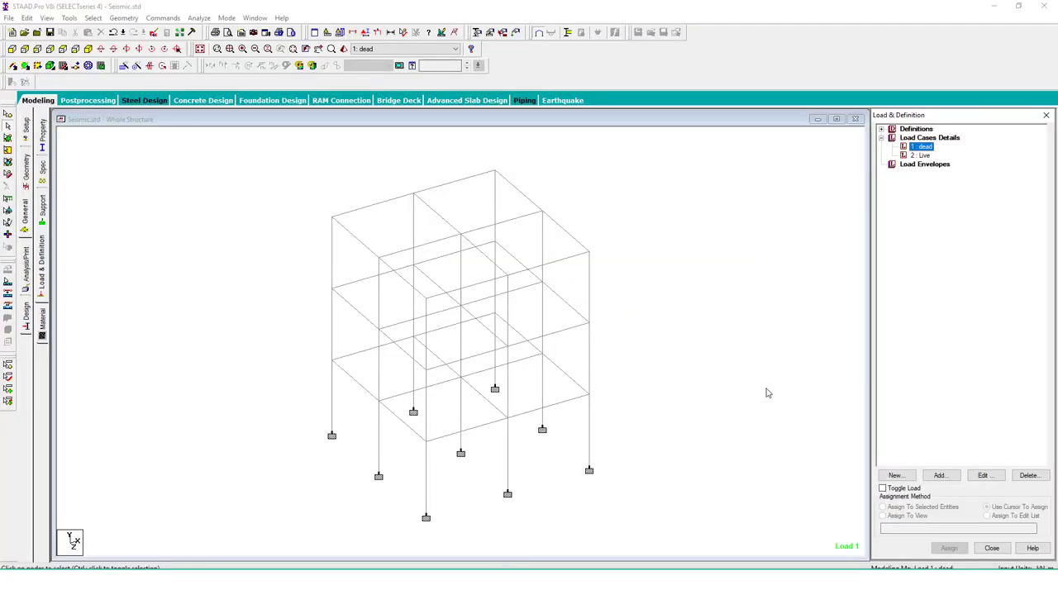
Step: Add a −10 kN/m² floor load over Y 0–11.5 m to the dead case
click(941, 476)
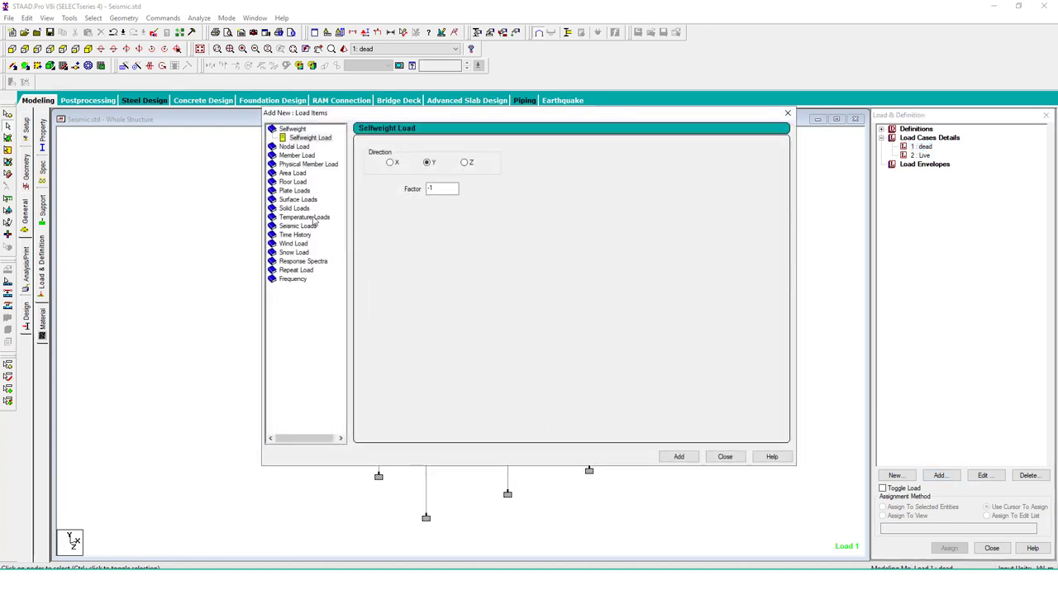
click(294, 182)
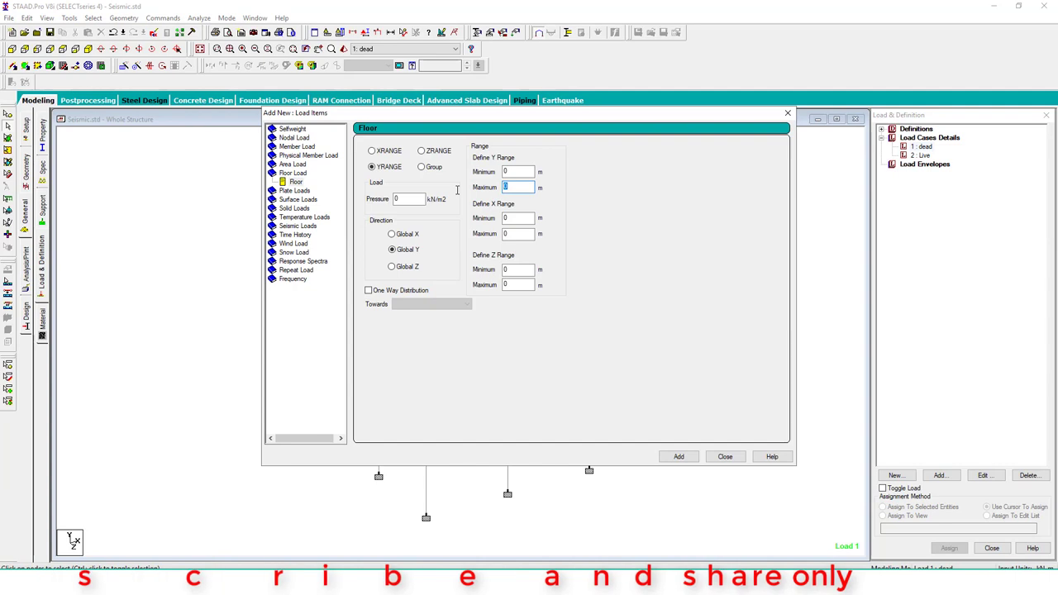
text(11.5)
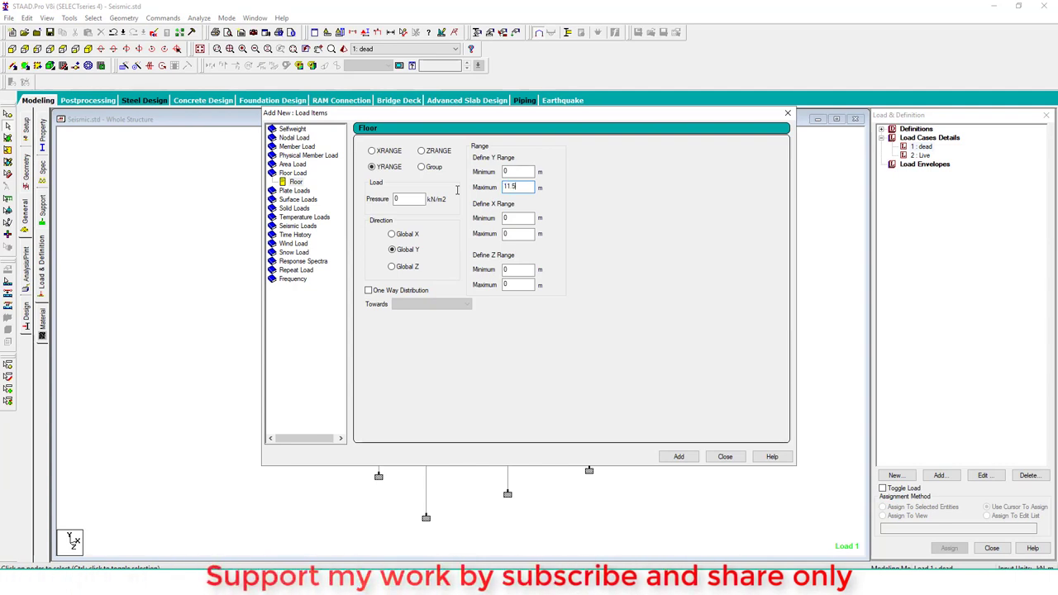
click(416, 199)
text(-10)
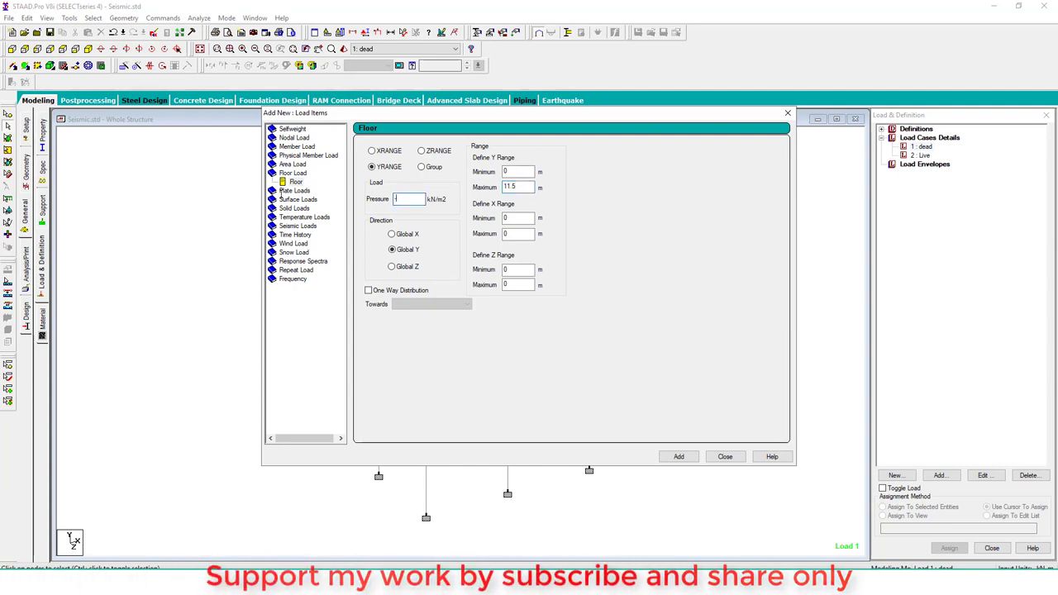
click(679, 456)
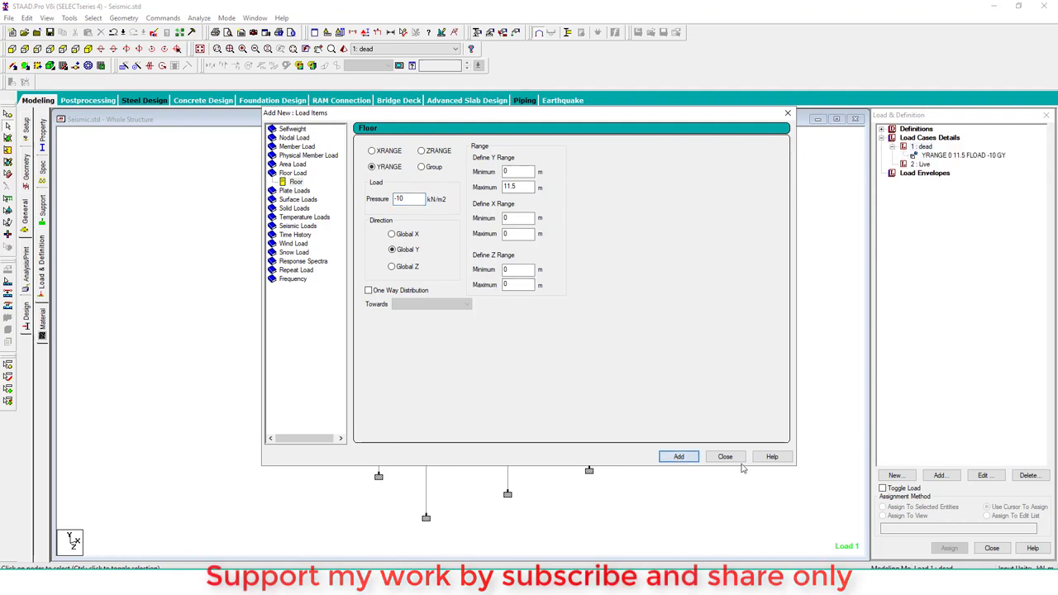
click(725, 456)
click(967, 157)
click(920, 165)
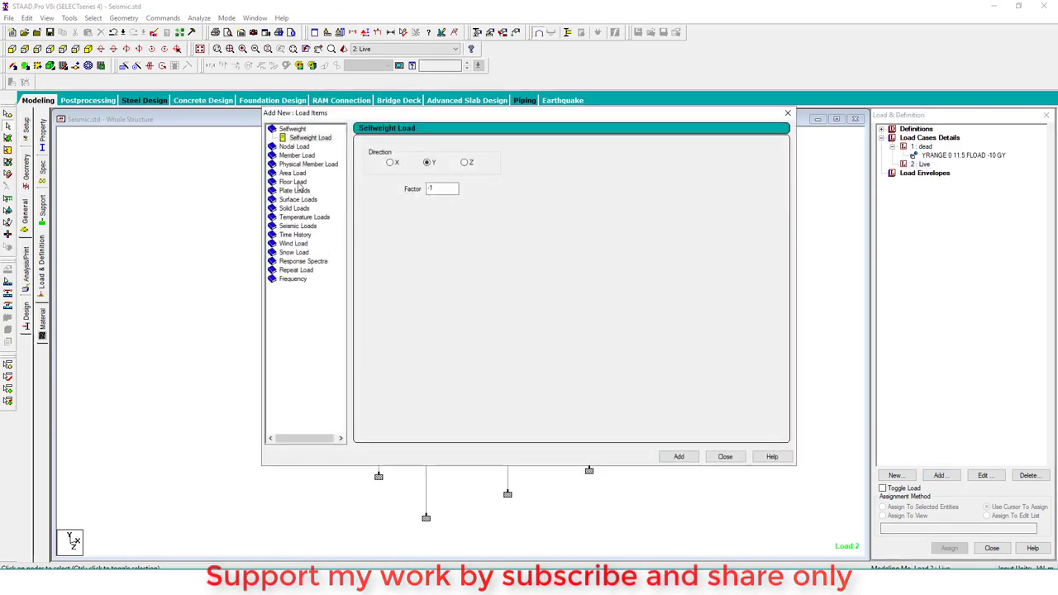
Step: Start a -3 kN/m² global-Y Floor Load for Live, checking the imposed load in the problem image
click(296, 183)
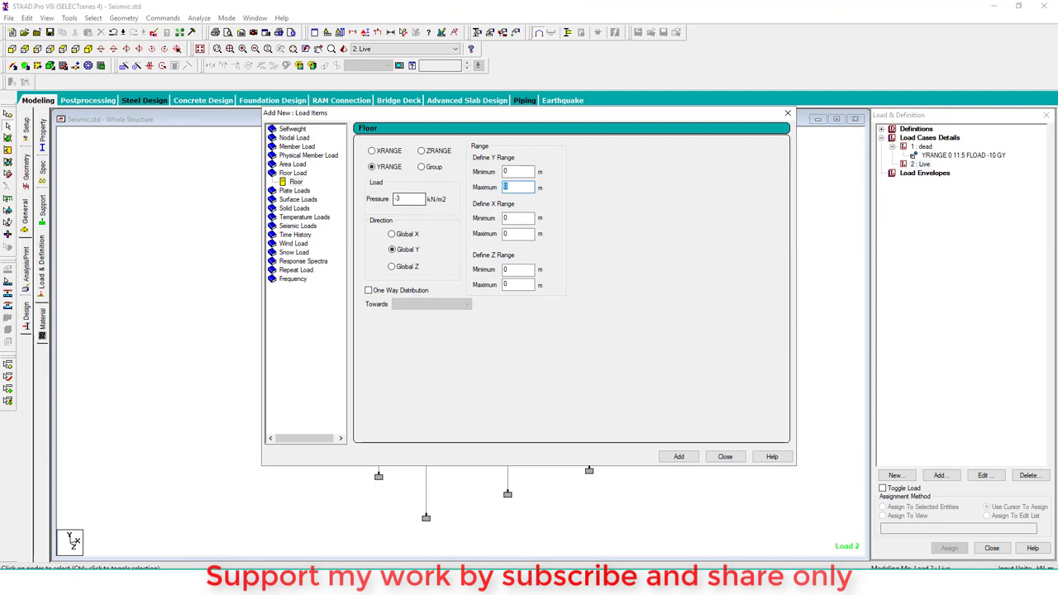
key(alt+Tab)
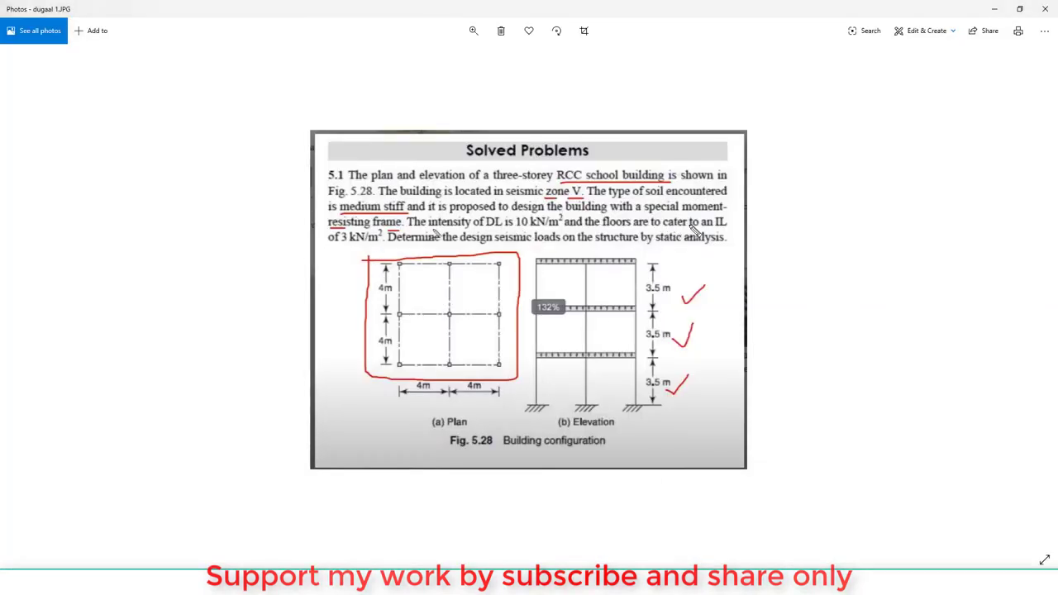
drag(690, 228, 712, 228)
key(ctrl+z)
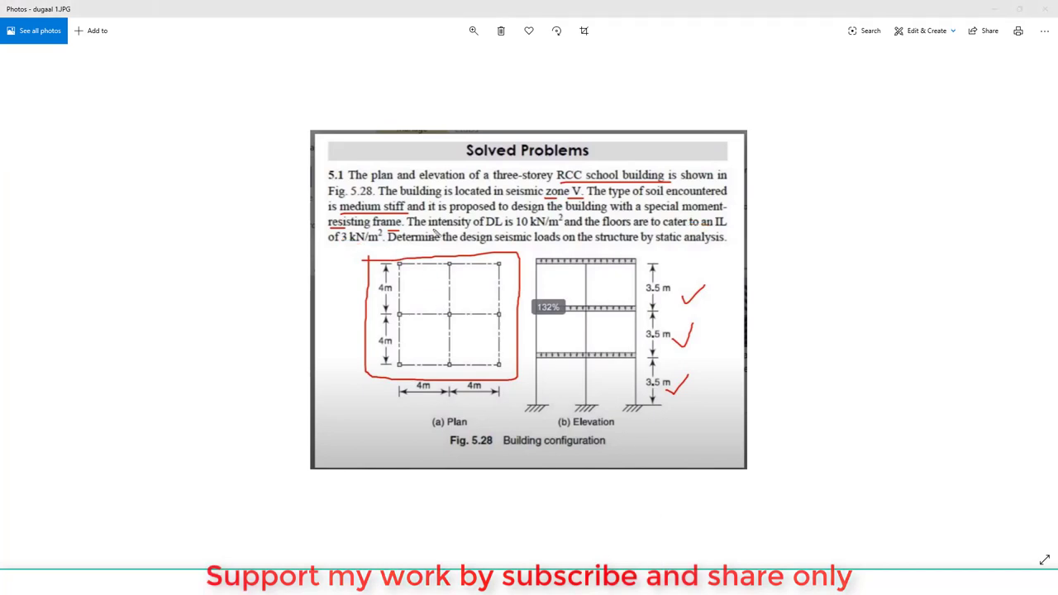
key(alt+Tab)
double_click(521, 187)
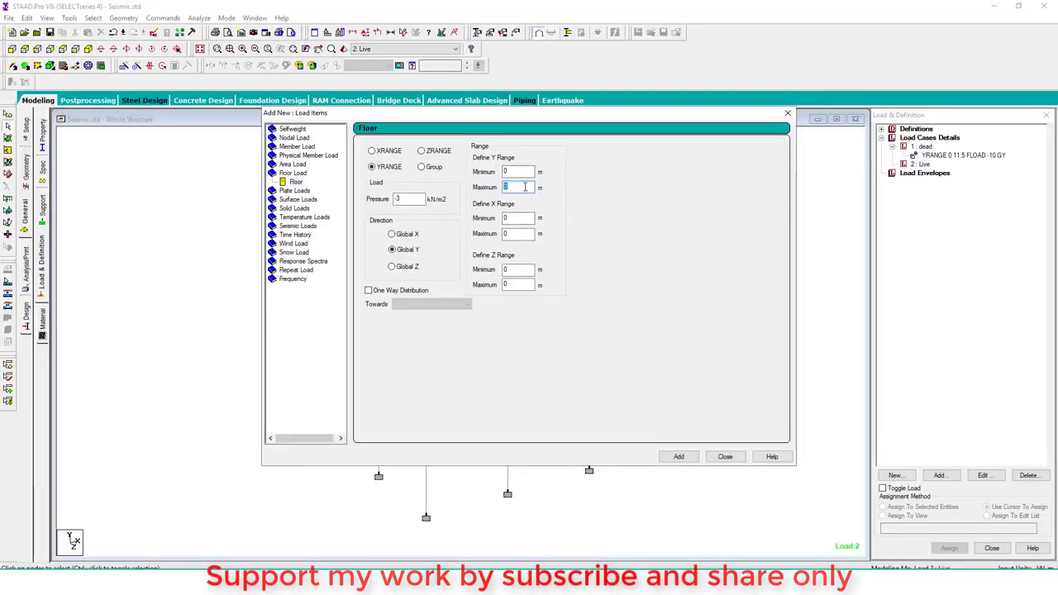